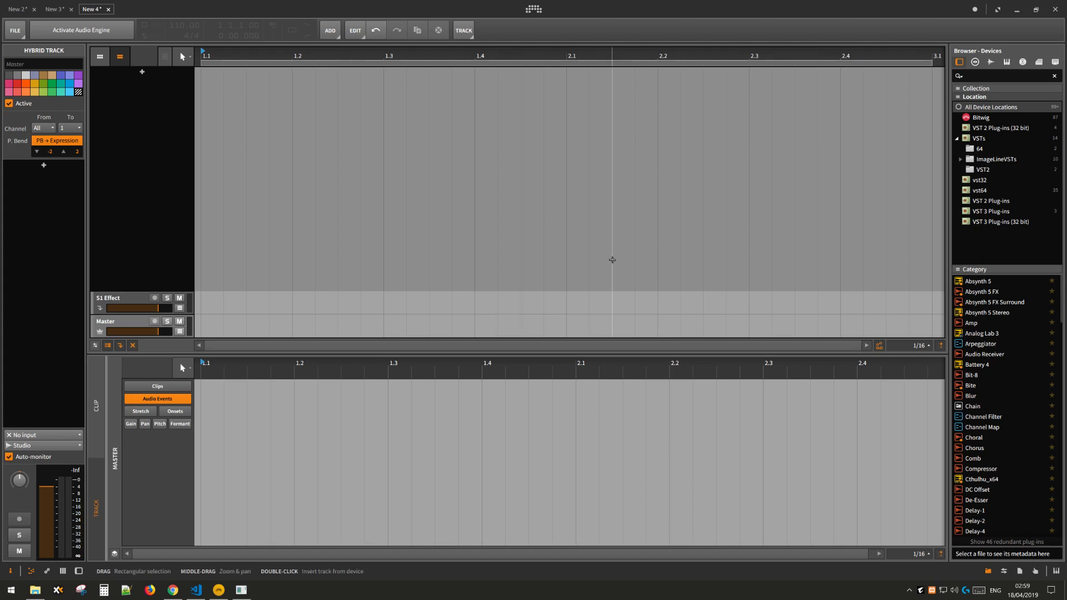
Activate the audio engine so the transport shows 110 BPM in 4/4
left_click(120, 28)
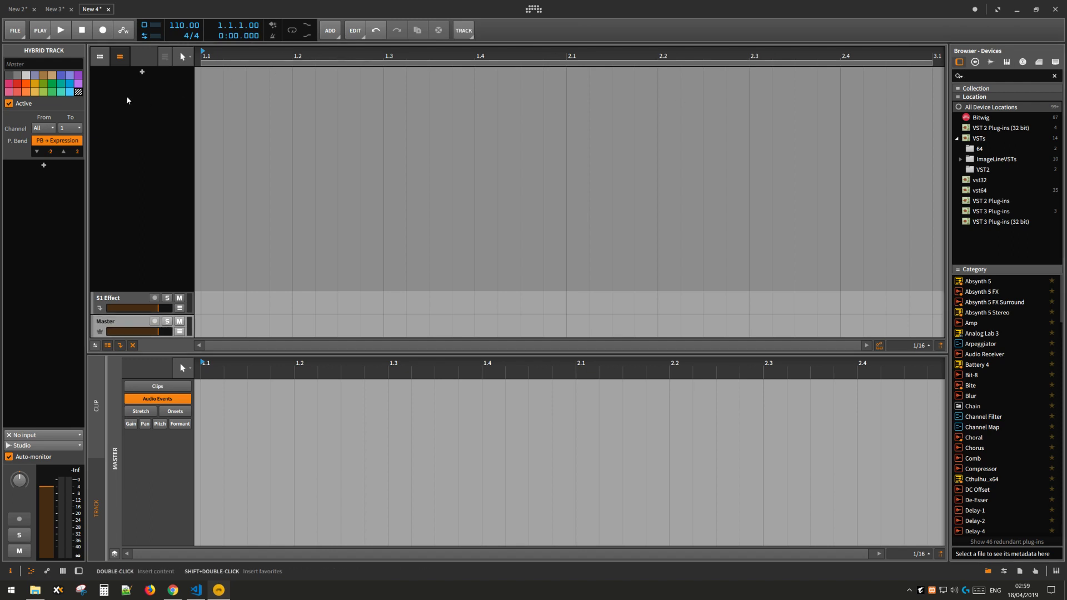
Insert Group 1 with its Pattern 1–3 note clips and expand it to show the three tracks
right_click(156, 110)
right_click(120, 115)
right_click(140, 113)
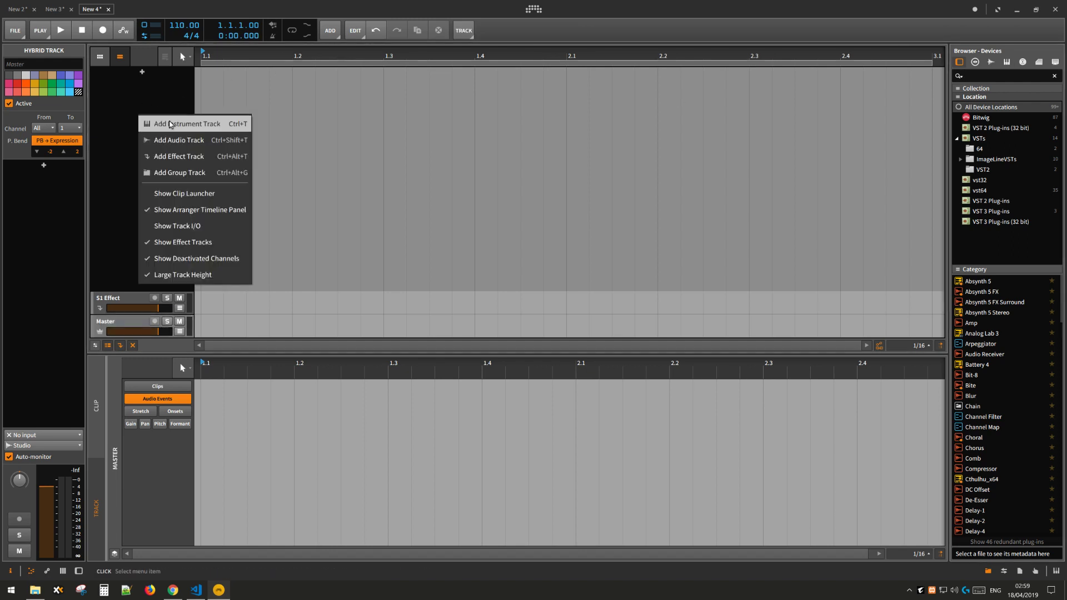
key("Escape")
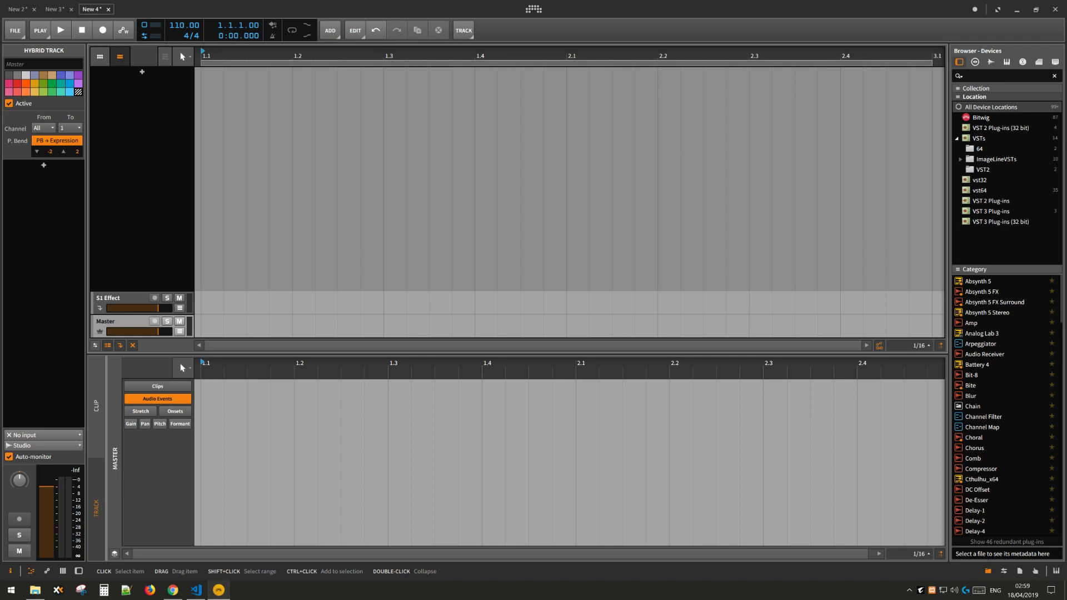
key("ctrl+g")
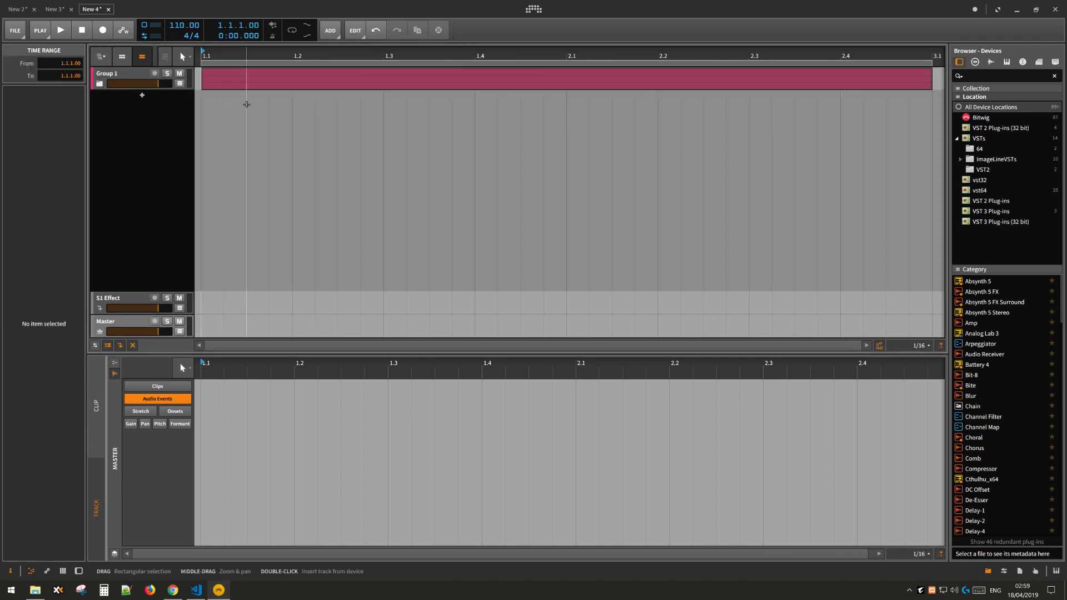
left_click(225, 81)
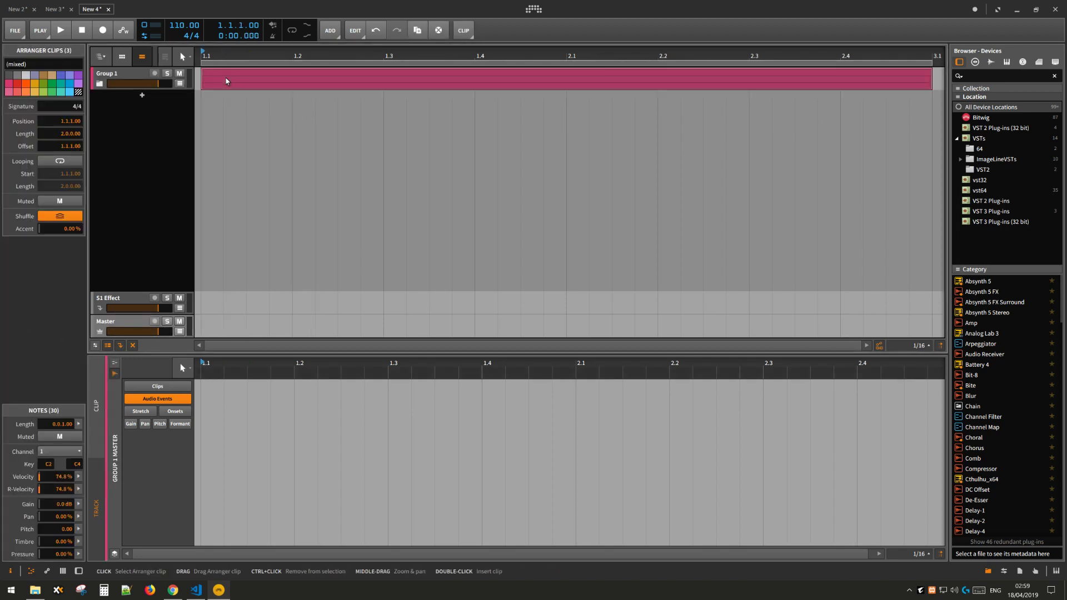
left_click(100, 84)
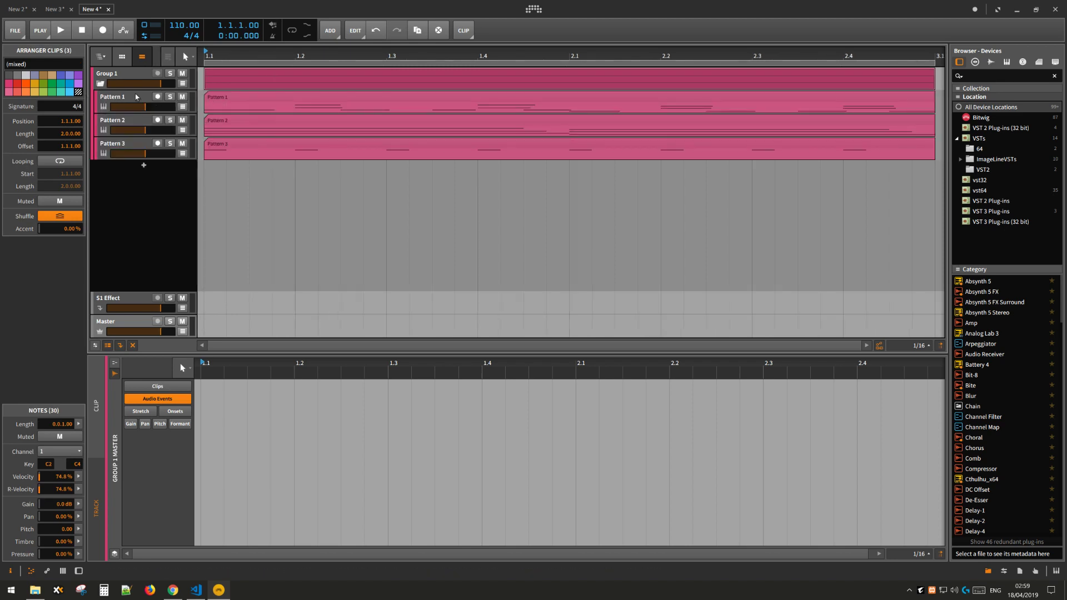
Play and stop the patterns, enable looping, zoom out, and return the playhead to 1.1.1
key("space")
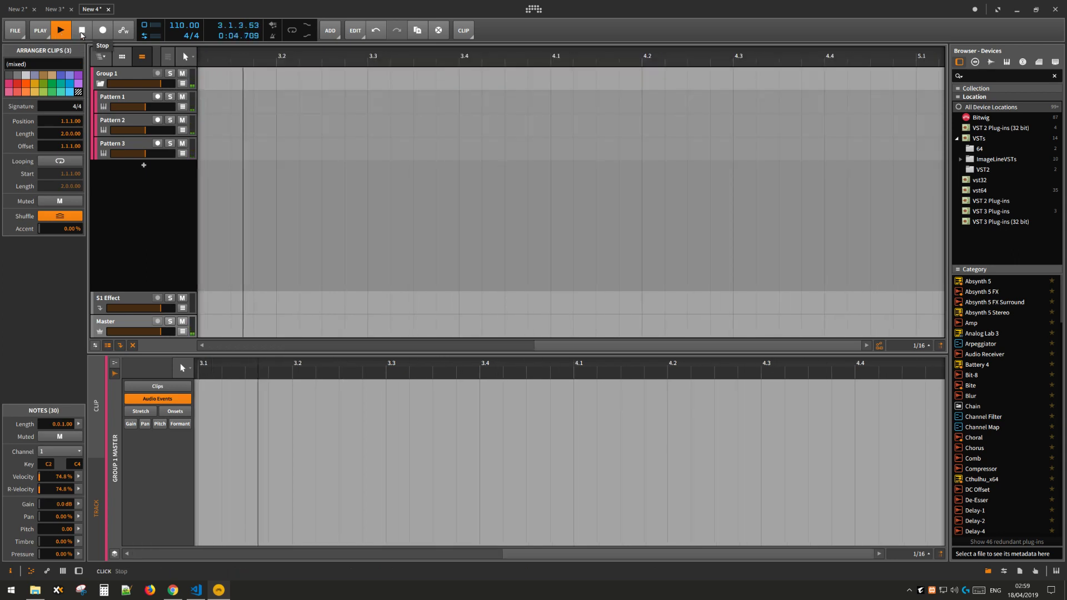
left_click(81, 33)
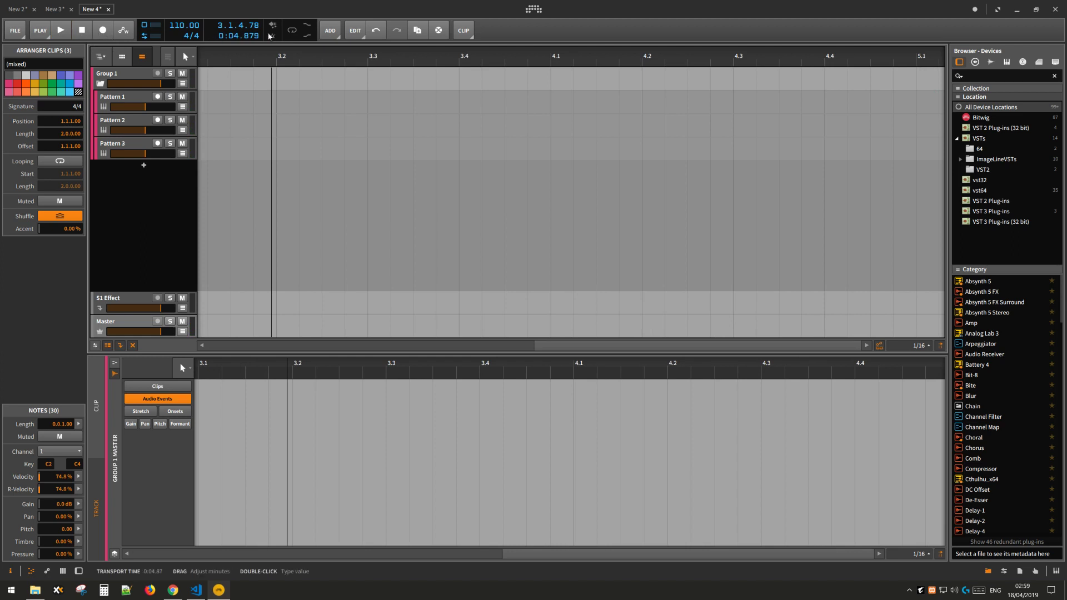
left_click(142, 55)
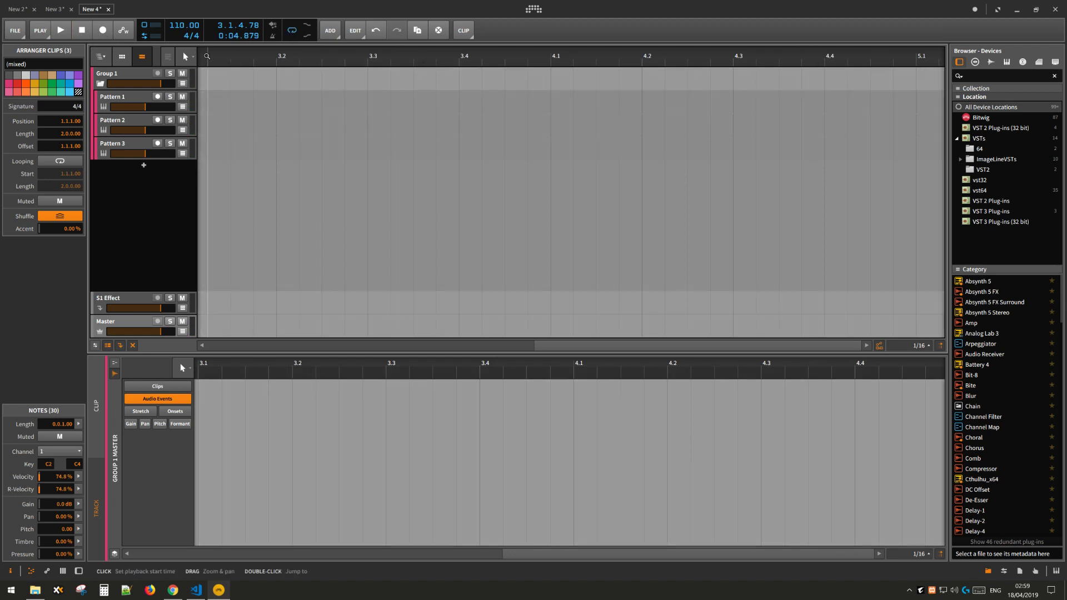
mouse_move(283, 60)
left_mouse_down()
mouse_move(282, 38)
mouse_move(282, 61)
left_mouse_up()
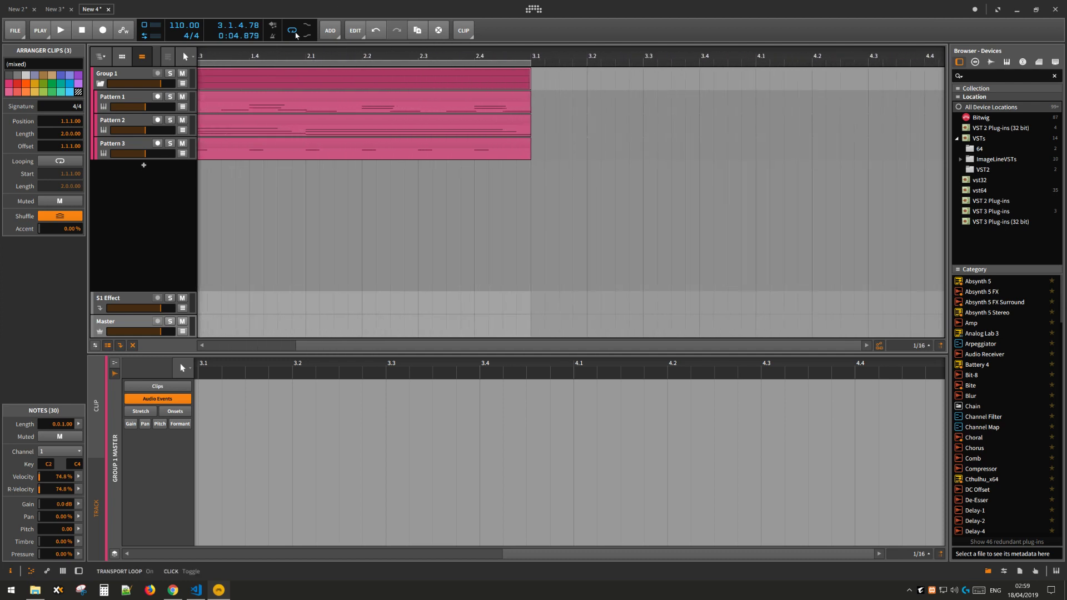
left_click(82, 32)
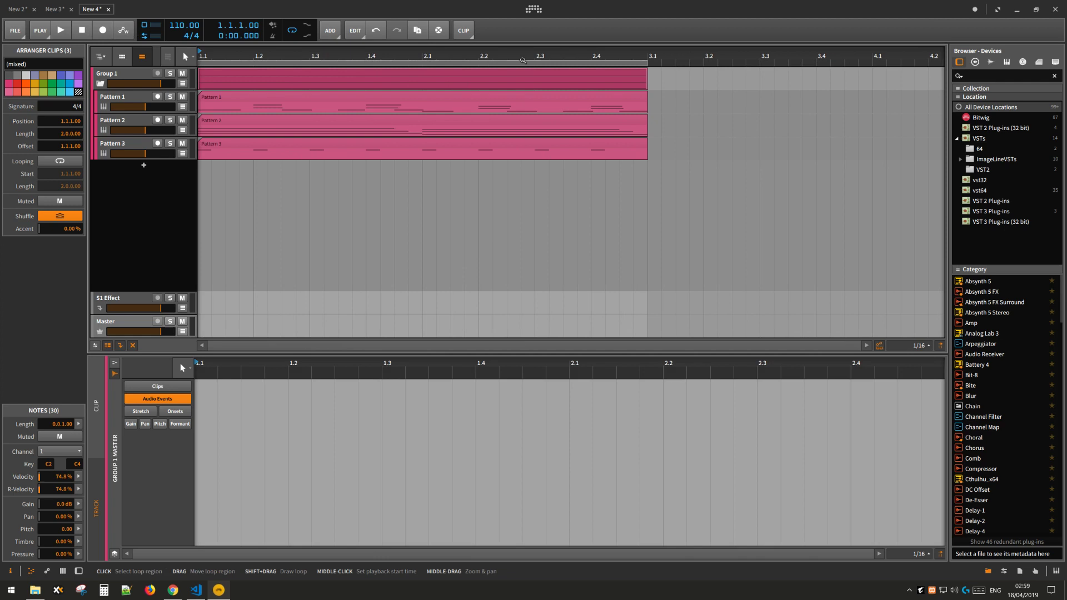
Rename the group to 'FLStudio', then view the notes of Patterns 2, 3, 1, 2 and 3
left_click(113, 76)
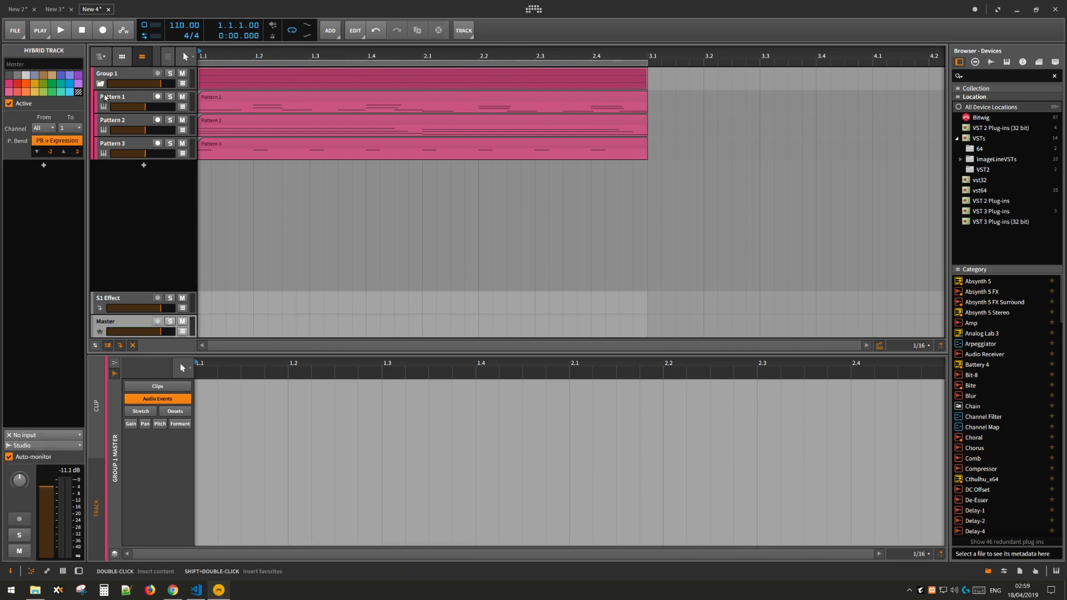
left_click(43, 64)
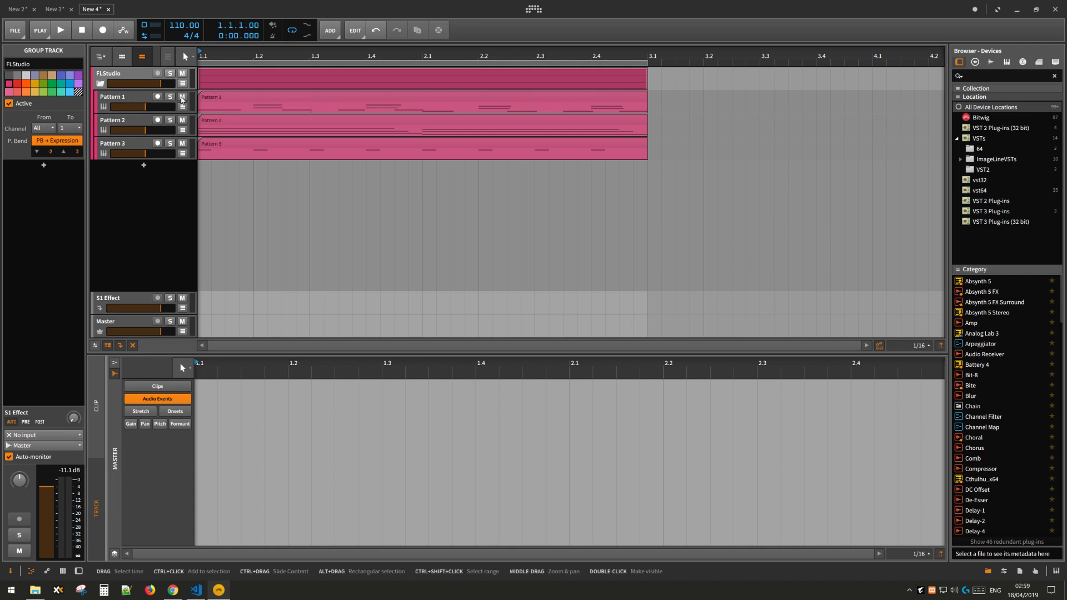
left_click(126, 126)
left_click(119, 143)
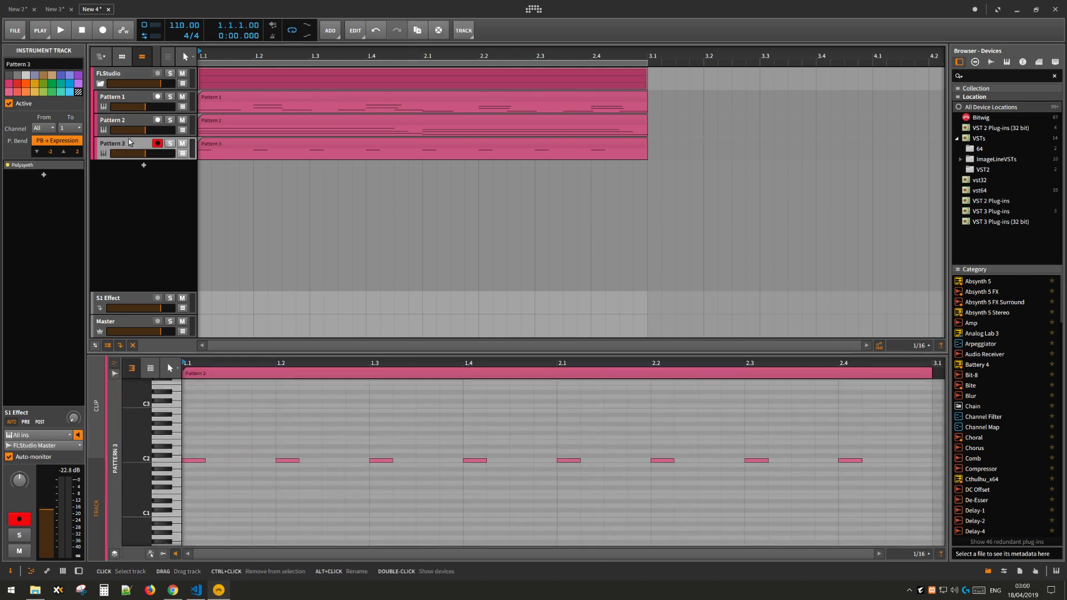
left_click(125, 99)
left_click(128, 125)
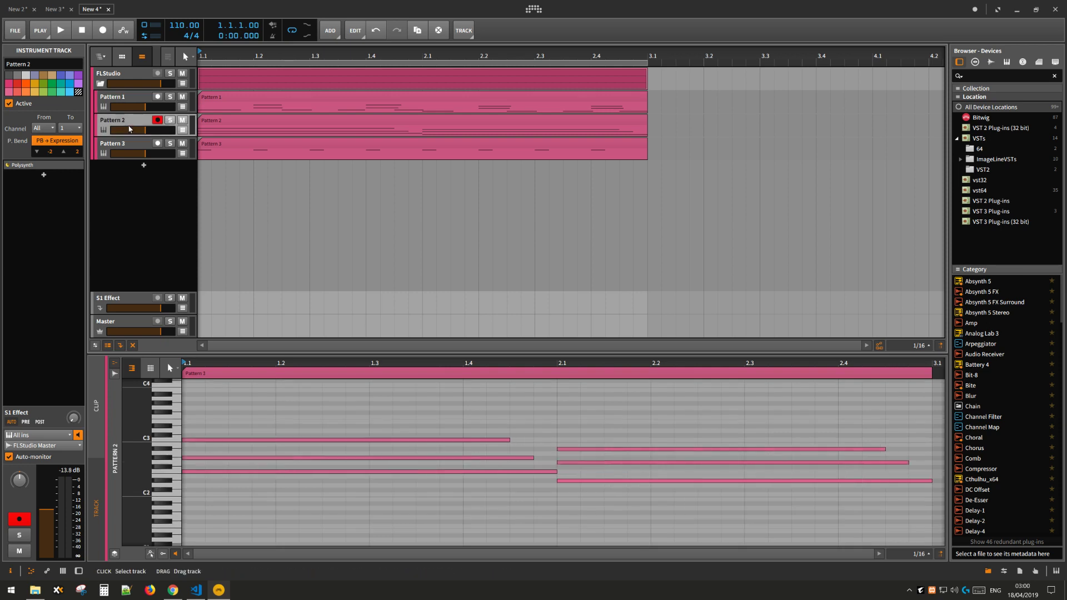
left_click(134, 157)
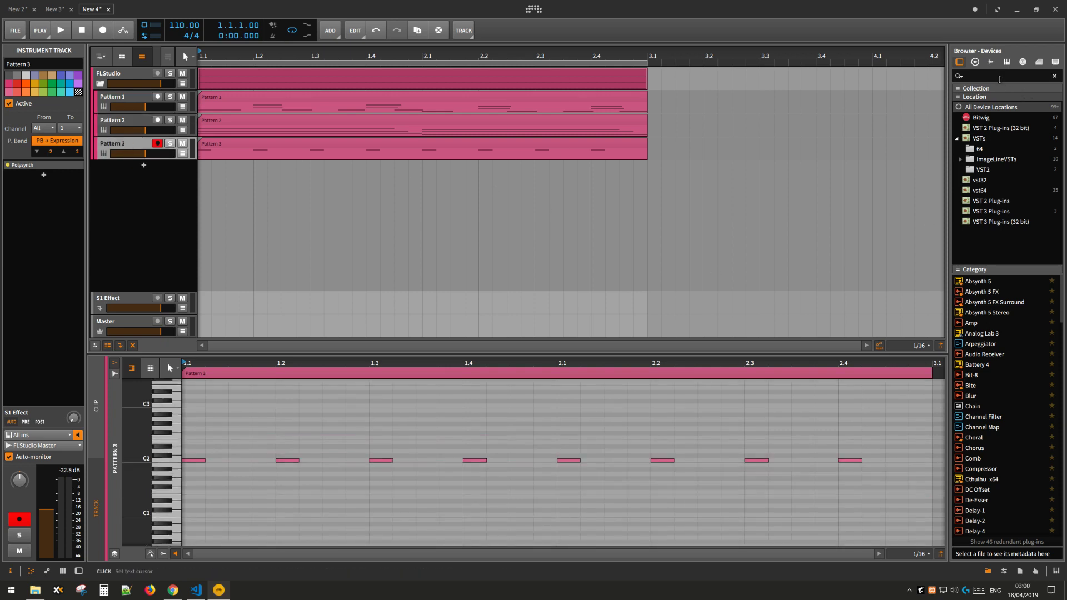
Search devices for 'FL Studio', add FL Studio VSTi (Multi) below Pattern 3, and show its interface
left_click(999, 76)
type("F")
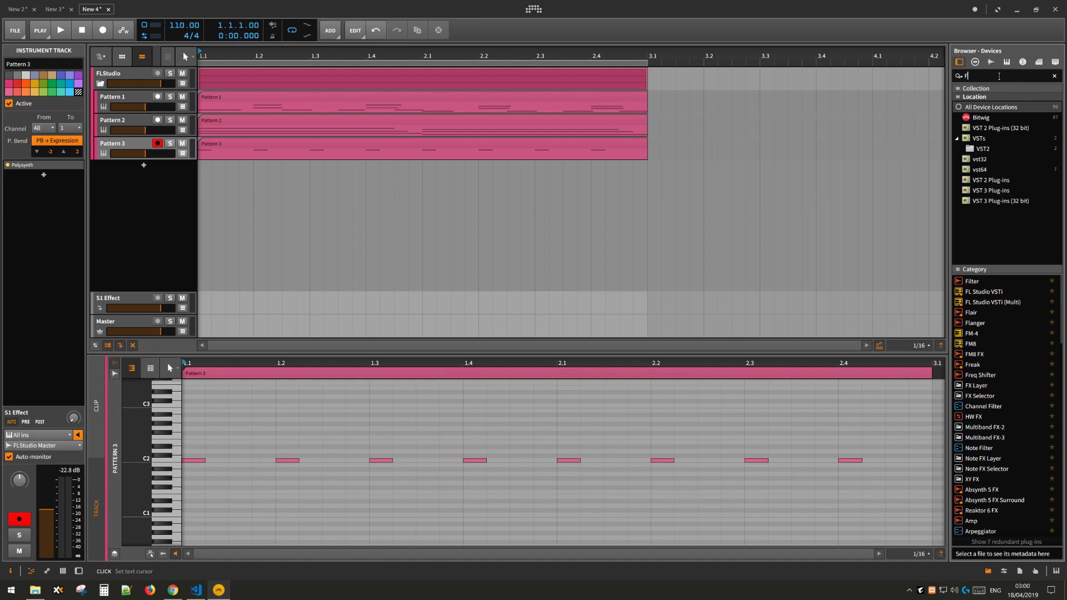
type("L Studio")
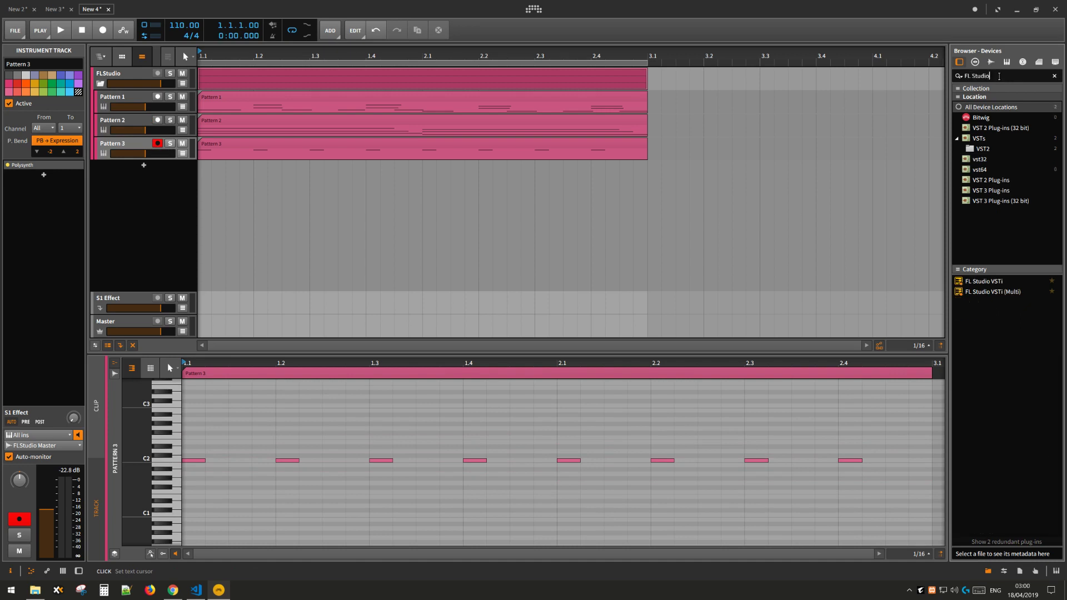
left_click_drag(981, 293, 134, 194)
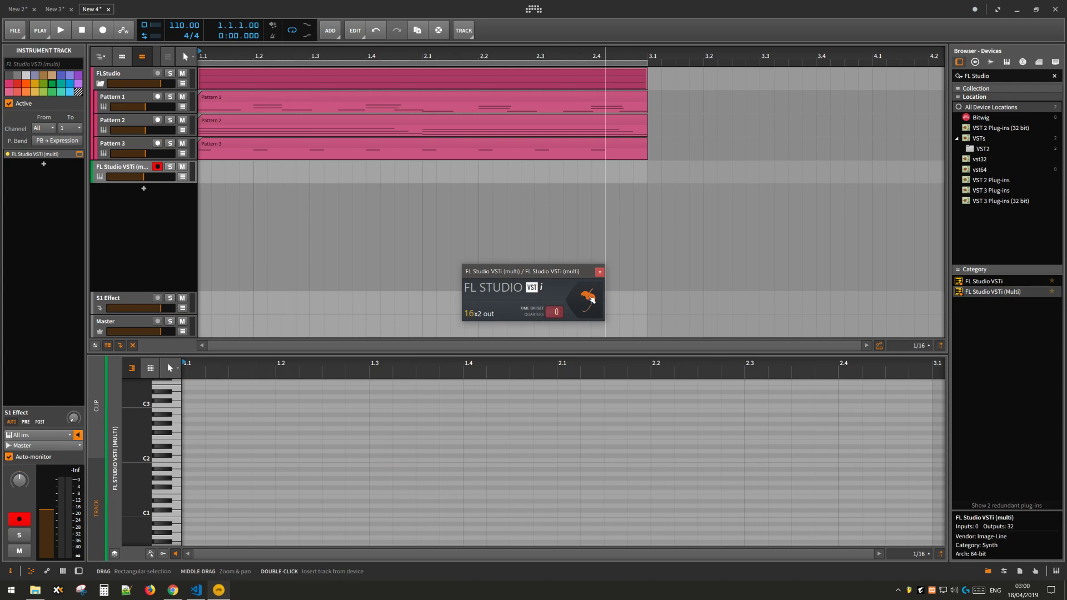
left_click(590, 298)
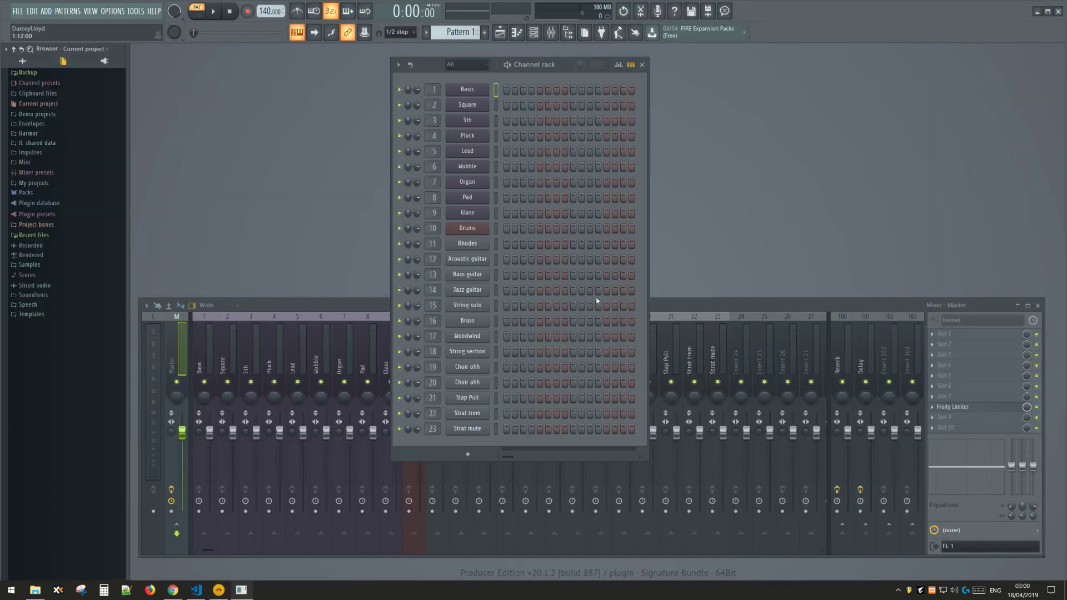
Replace the Basic channel with Sytrus, then close the Sytrus window
right_click(484, 89)
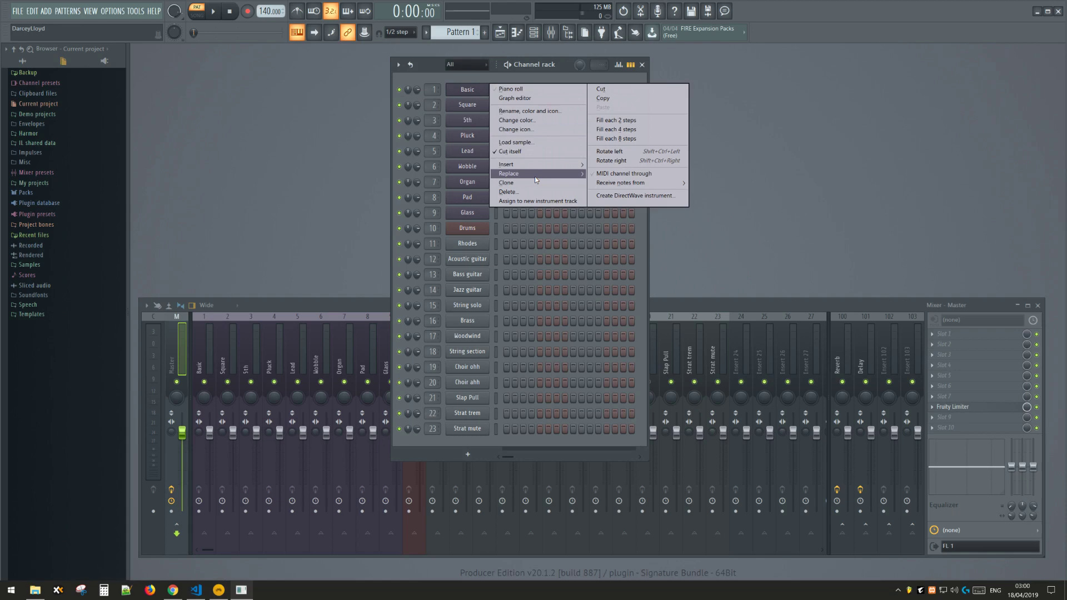
mouse_move(534, 175)
mouse_move(620, 243)
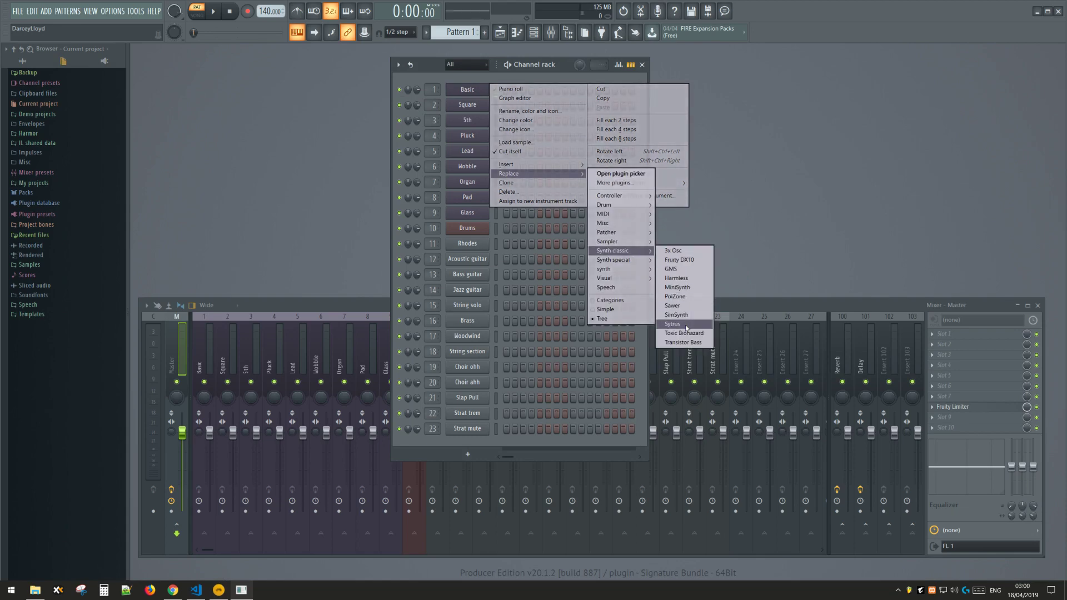
left_click(687, 324)
left_click_drag(542, 39, 594, 134)
left_click(467, 89)
Load Sytrus onto channel 2 with the Acid 6 preset and close its window
right_click(483, 94)
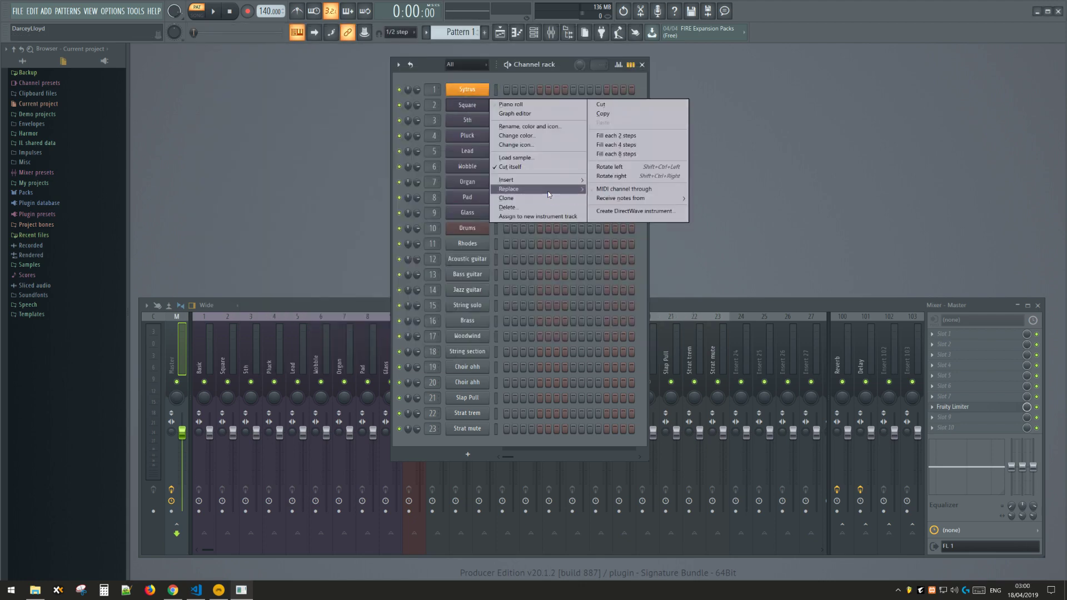
mouse_move(548, 194)
mouse_move(624, 293)
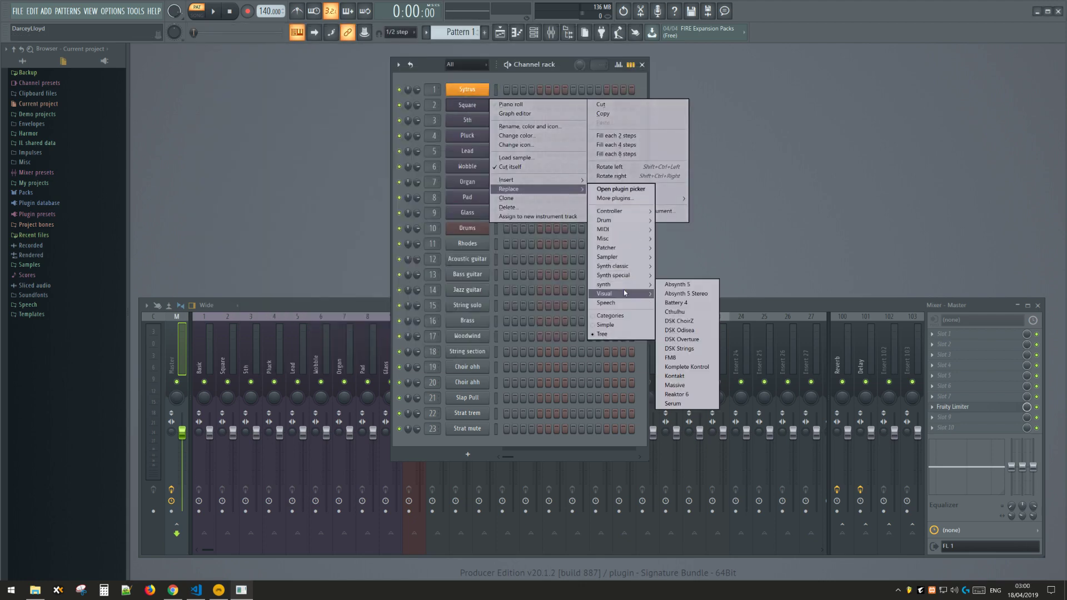
mouse_move(622, 266)
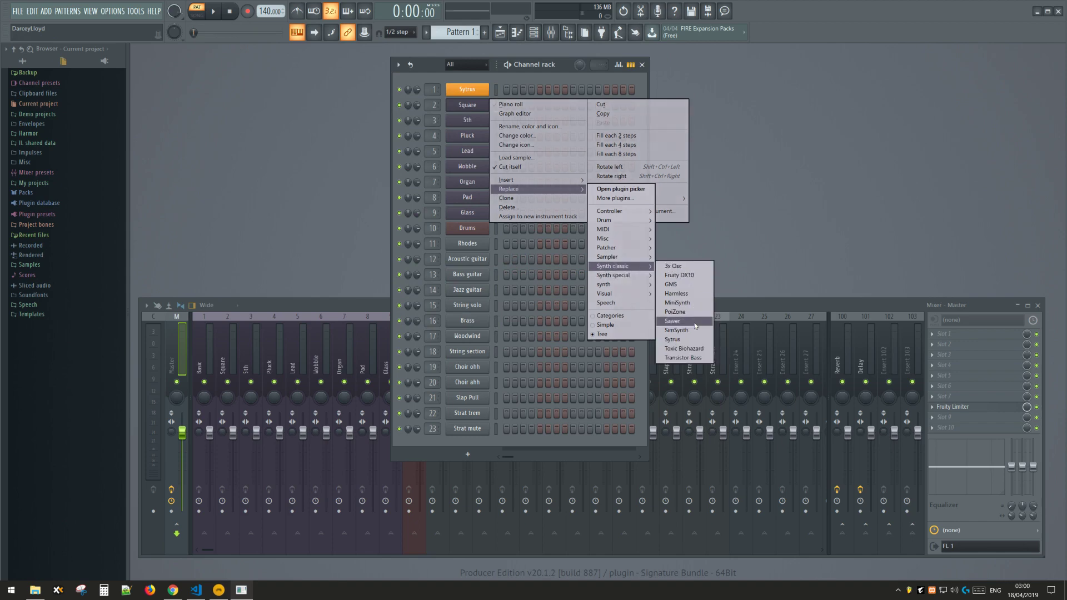
left_click(672, 338)
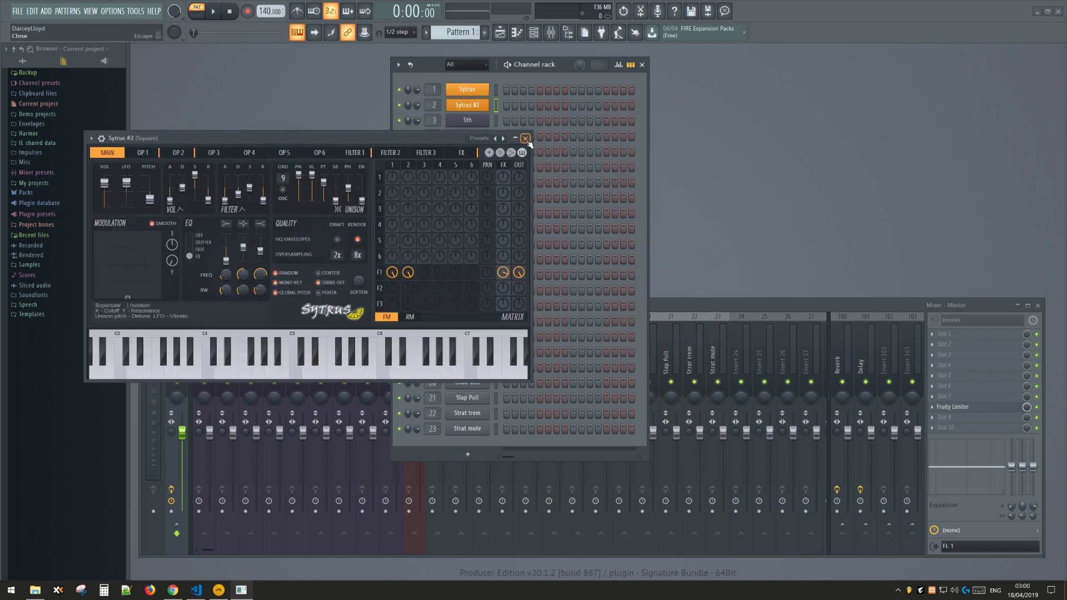
left_click(502, 138)
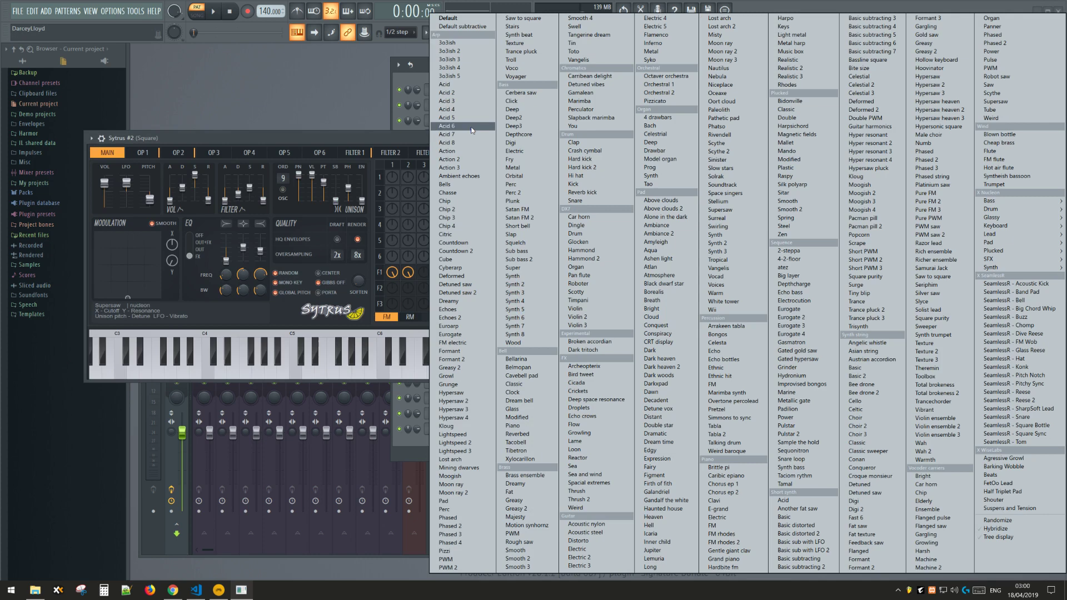
left_click(472, 130)
left_click(527, 138)
Replace channel 3 (5th) with Drum > BassDrum and move its window off the mixer
right_click(453, 121)
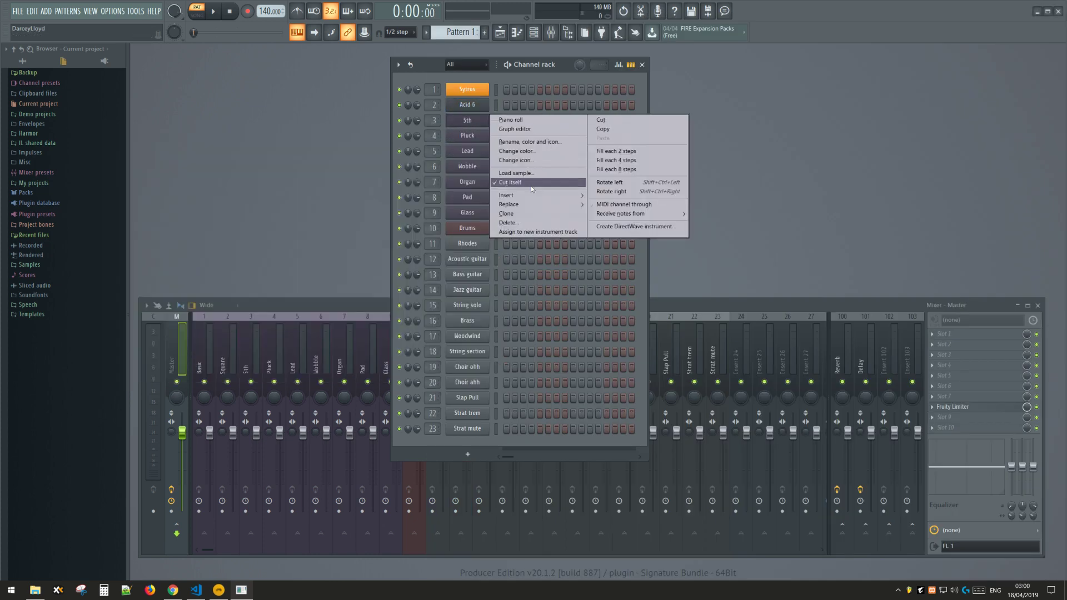
mouse_move(541, 207)
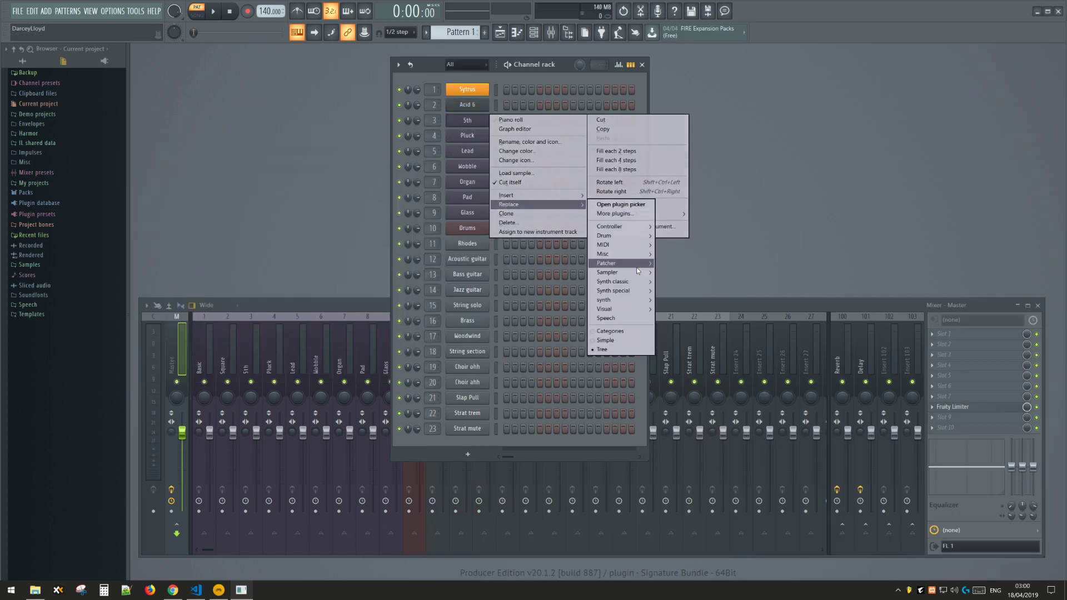
mouse_move(637, 254)
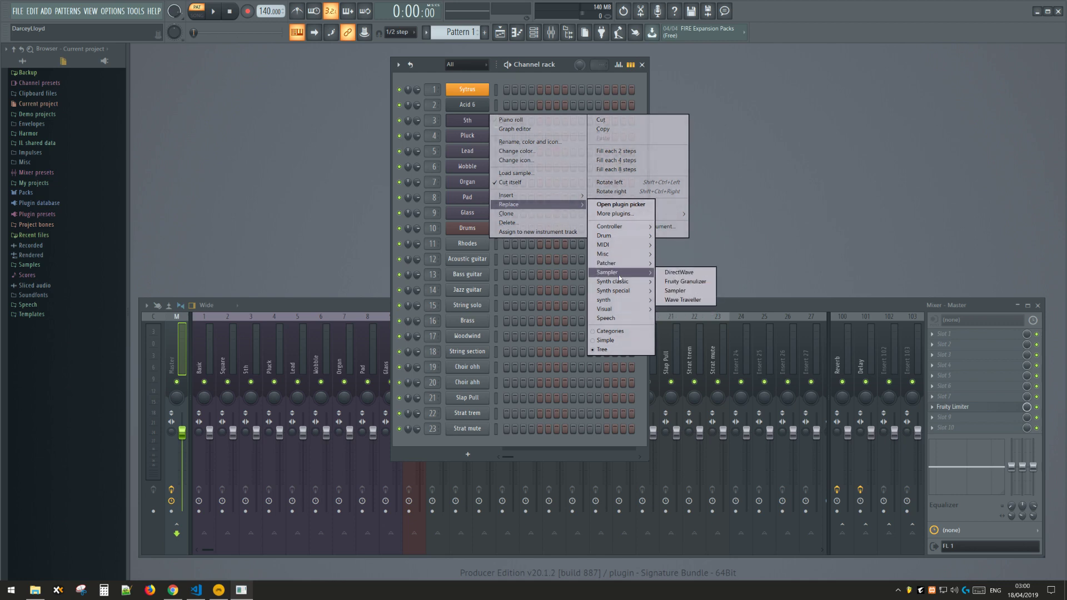
mouse_move(620, 284)
mouse_move(623, 236)
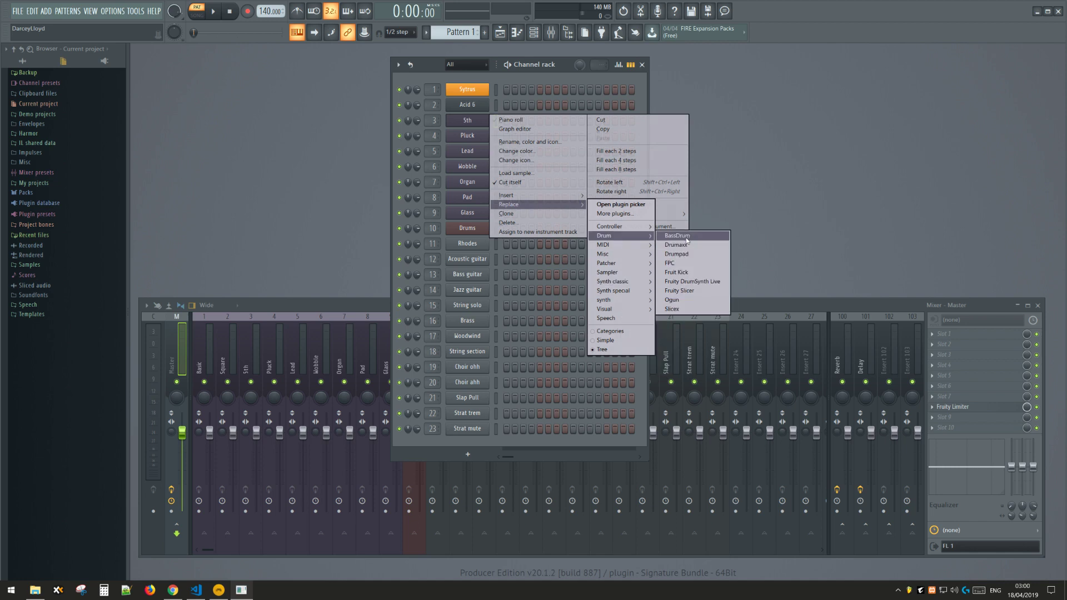
left_click(689, 237)
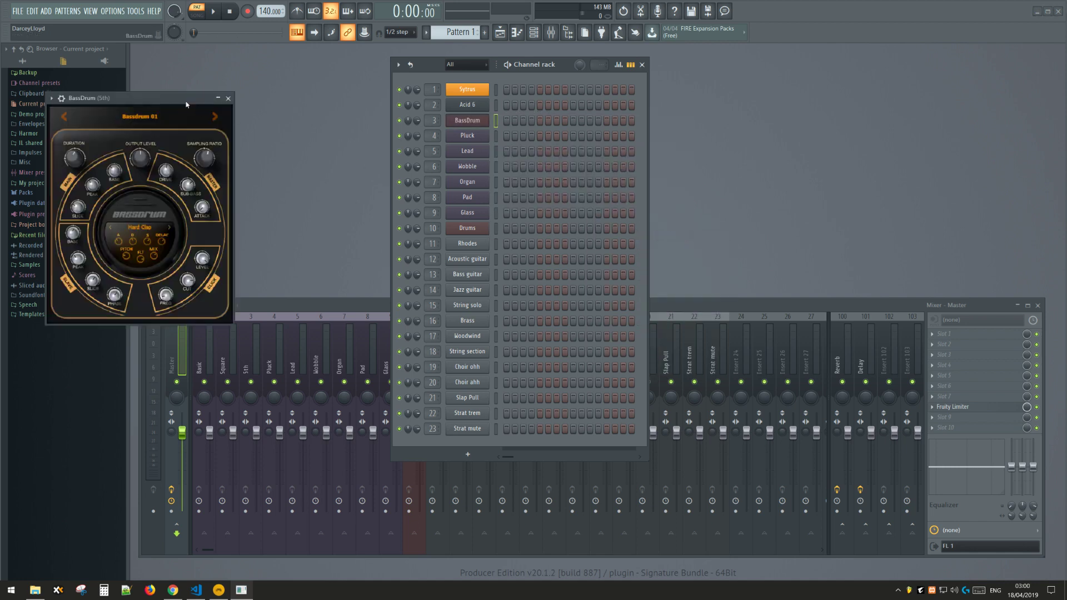
left_click_drag(186, 104, 300, 79)
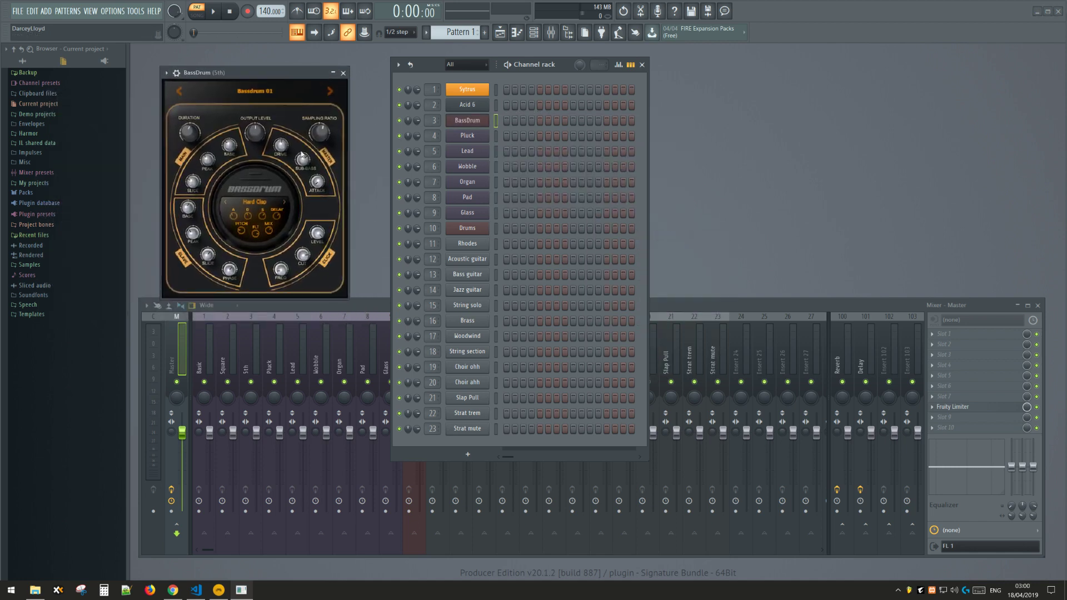
left_click(731, 305)
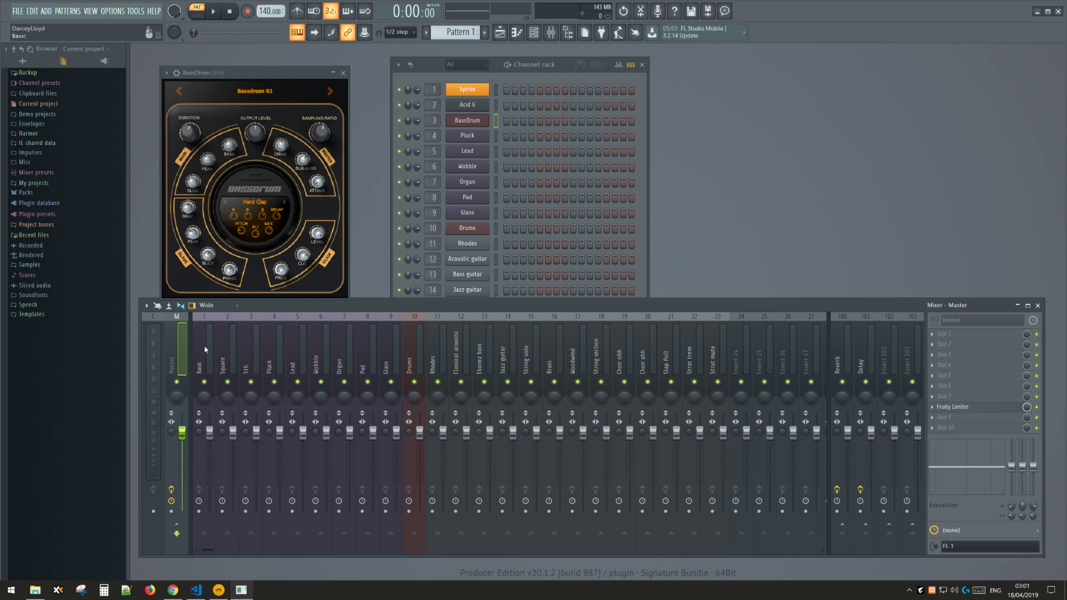
left_click_drag(205, 345, 351, 354)
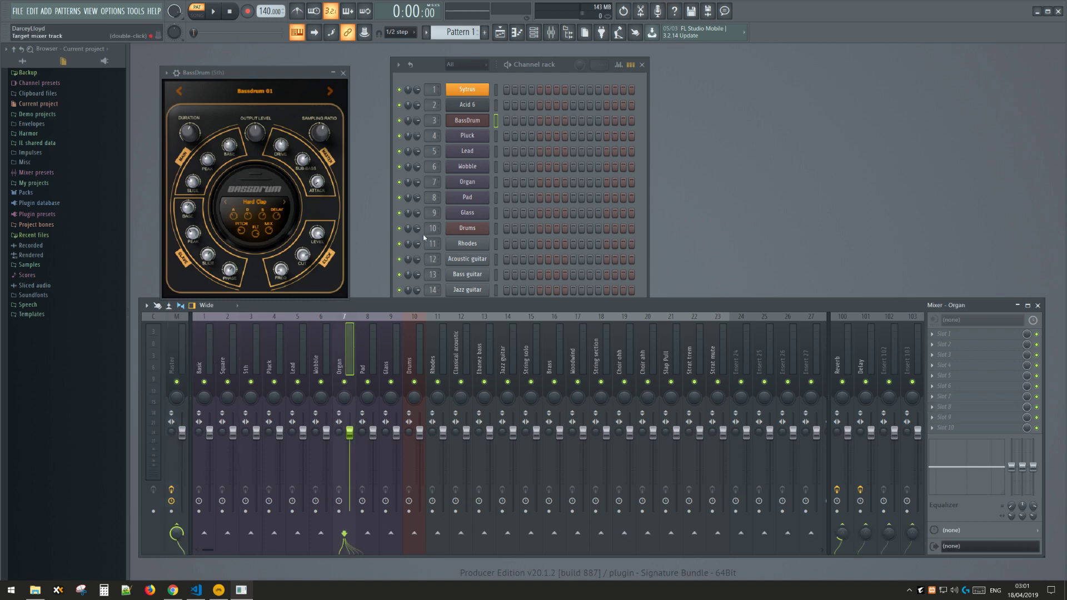
left_click(440, 74)
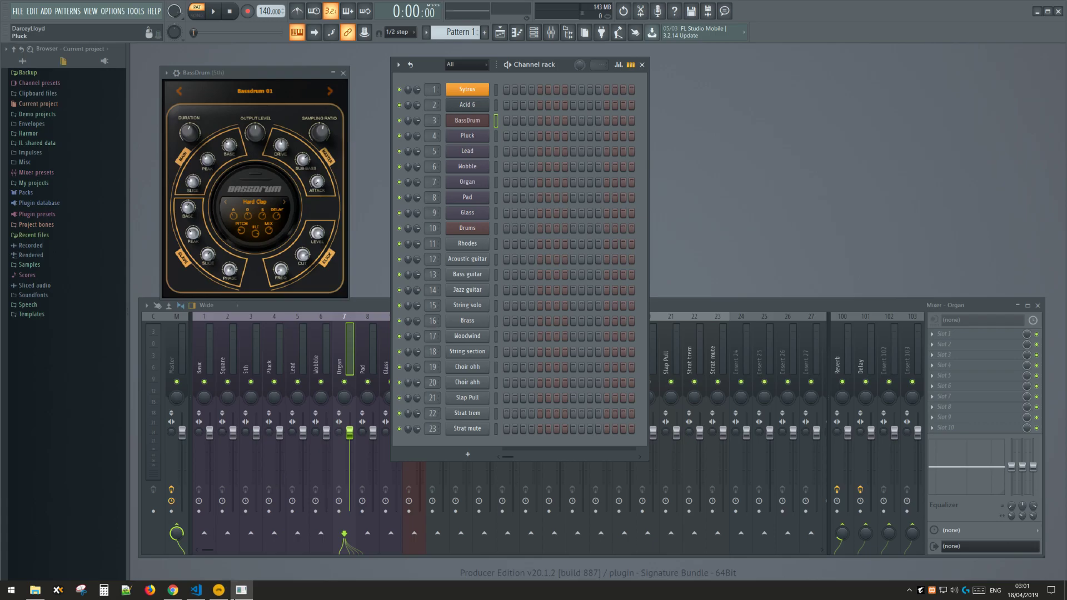
Back in Bitwig, solo Pattern 1, play from the start, then stop at 1.2.4.30
left_click(218, 590)
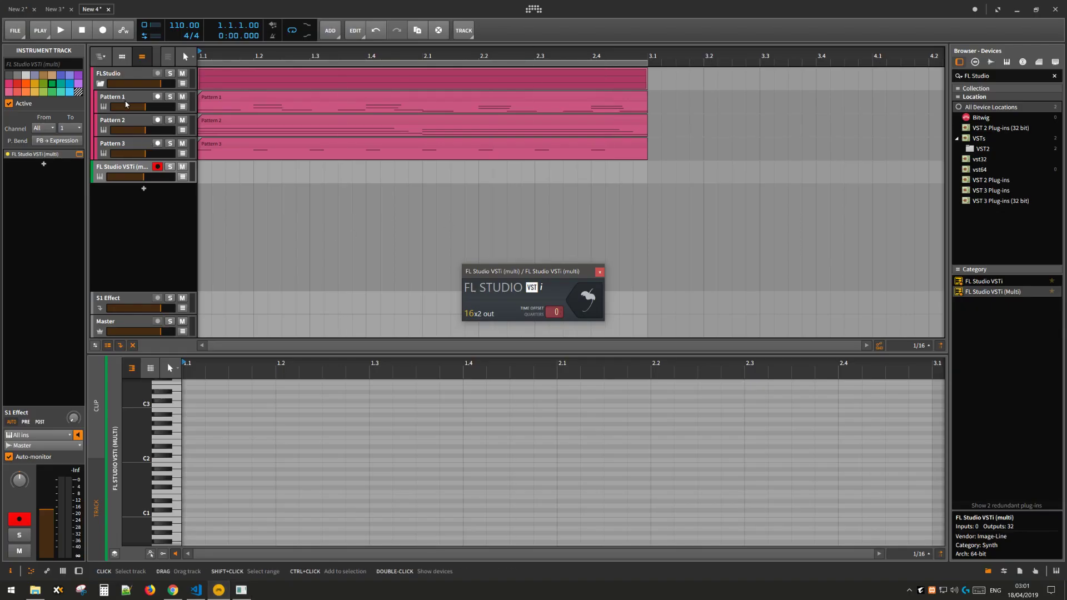
left_click(170, 97)
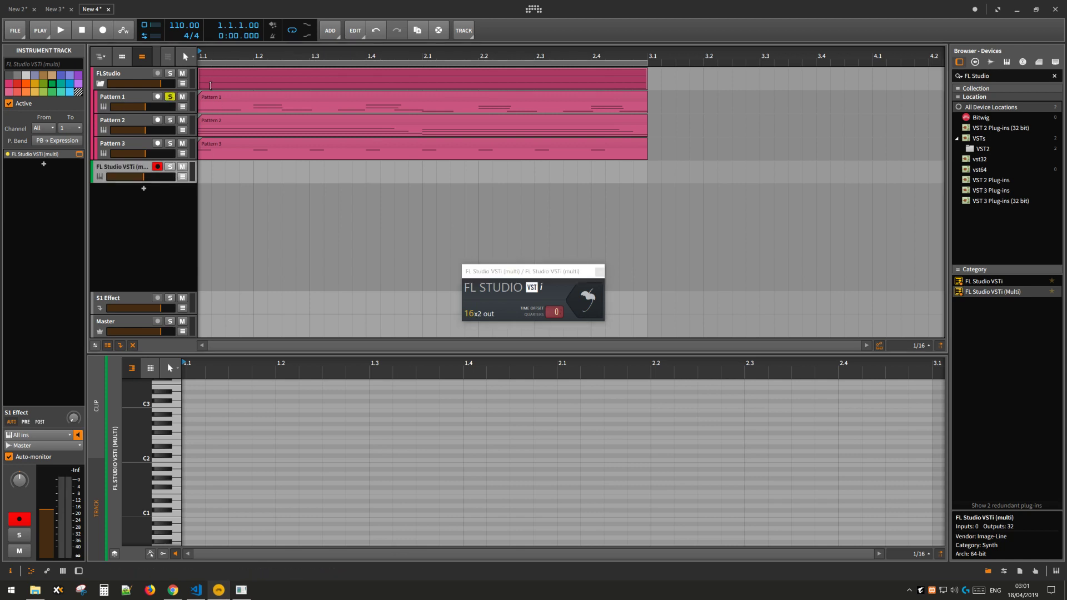
left_click(61, 30)
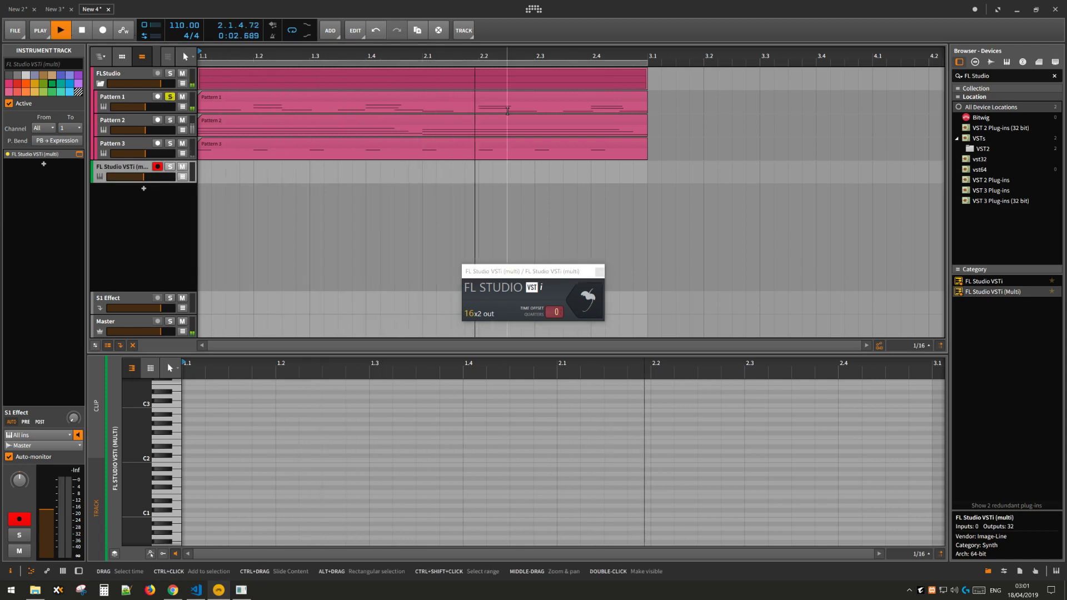
left_click(61, 31)
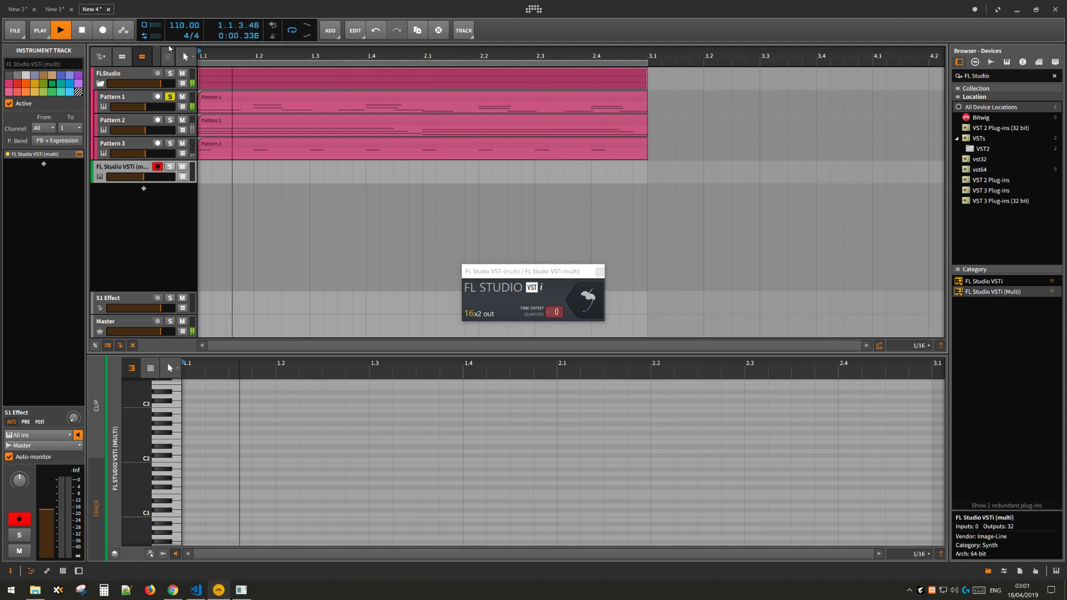
left_click(87, 35)
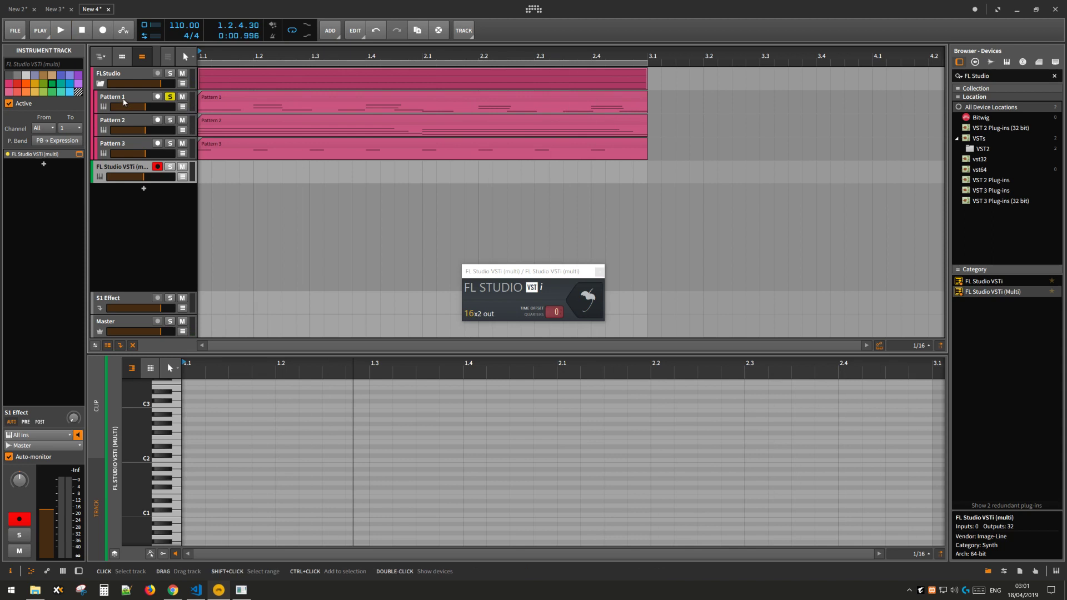
Route Pattern 1's output to Plug-ins > FL Studio VSTi (multi) on MIDI channel 1
left_click(129, 100)
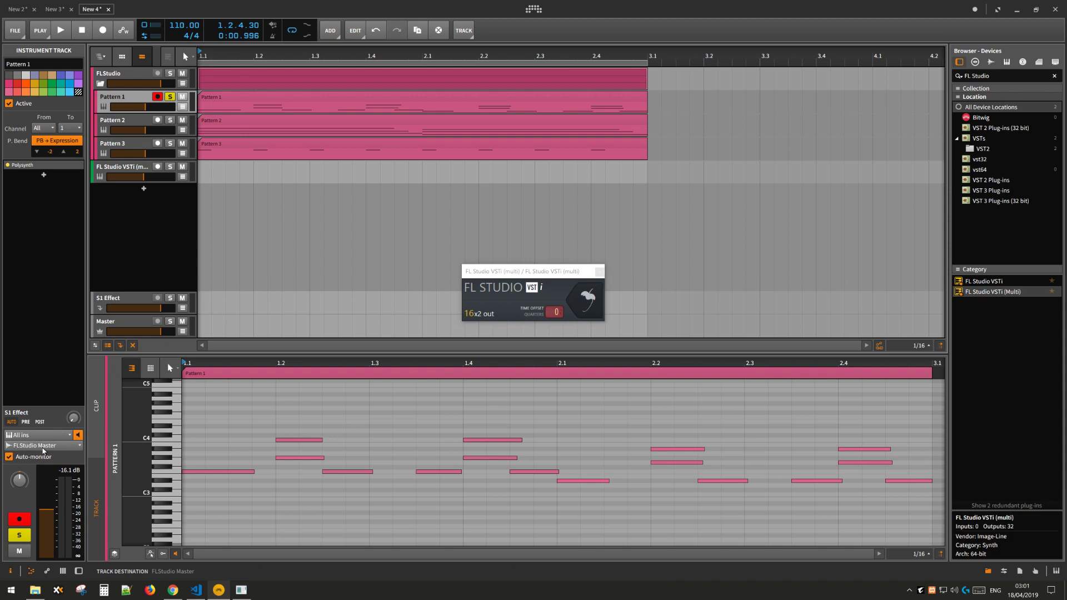
left_click(48, 446)
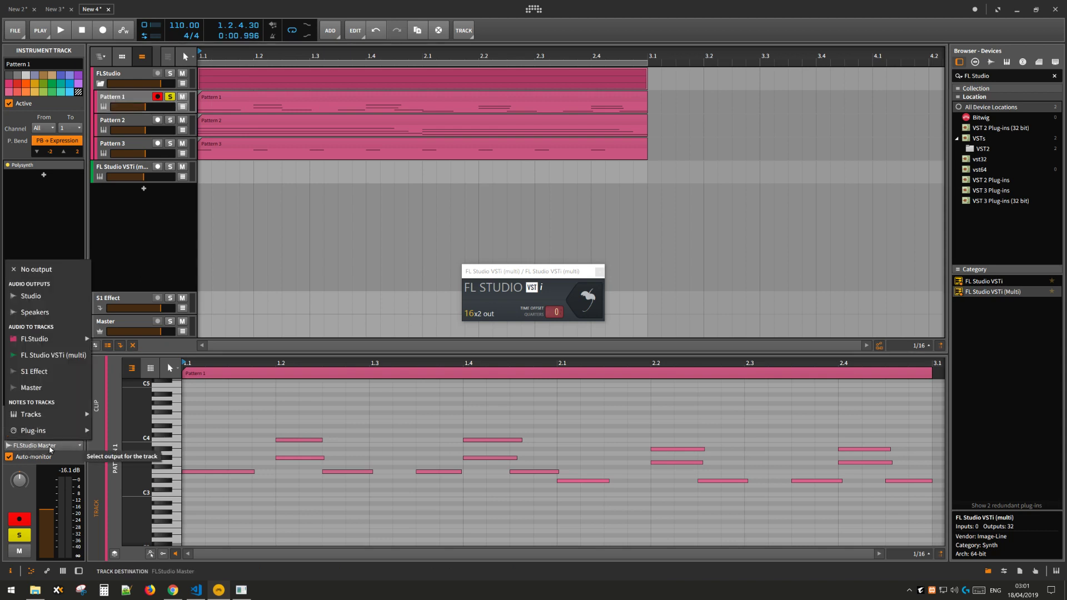
mouse_move(56, 434)
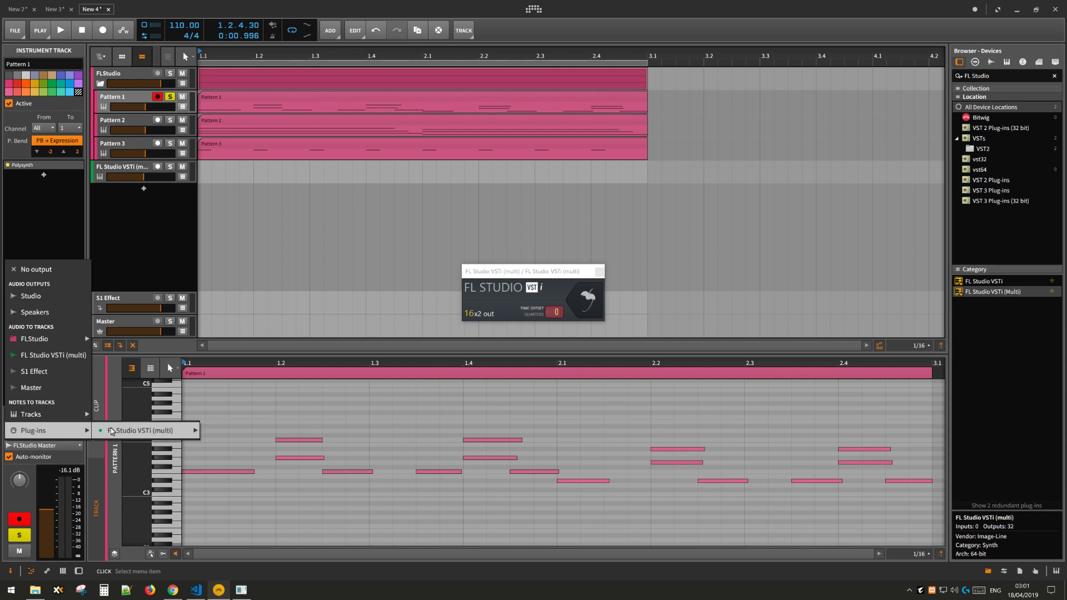
mouse_move(133, 432)
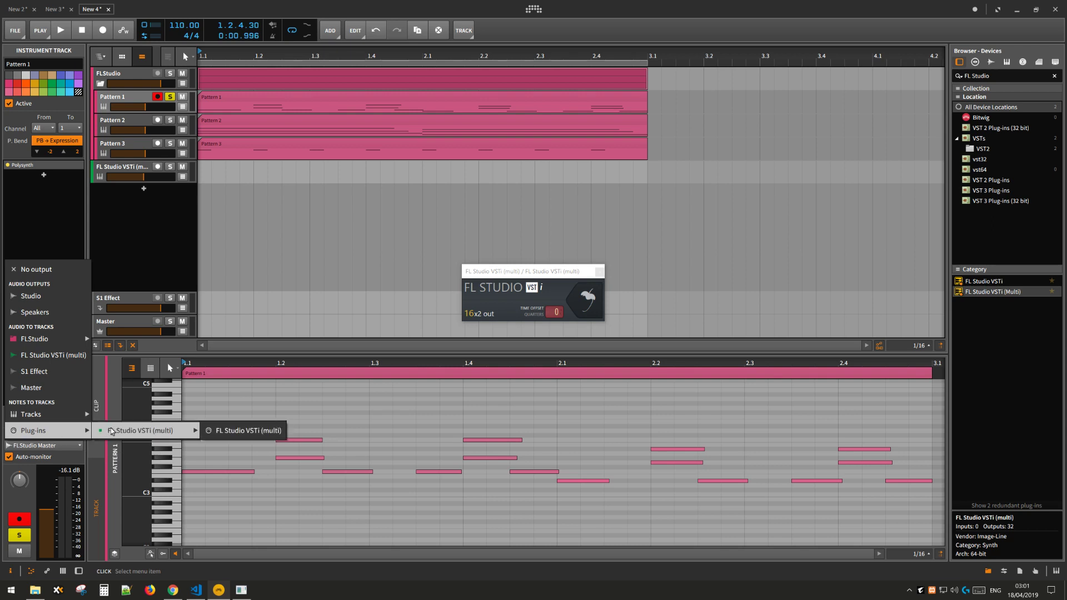
left_click(240, 431)
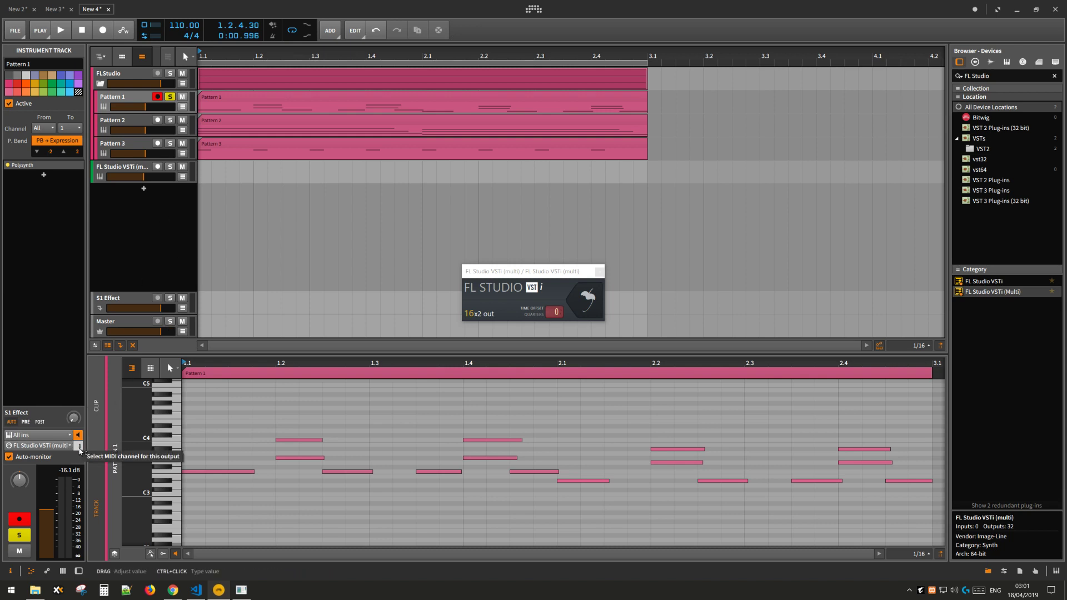
left_click(80, 449)
Play the project, check it in the FL Studio interface, stop, and return to Bitwig
left_click(64, 33)
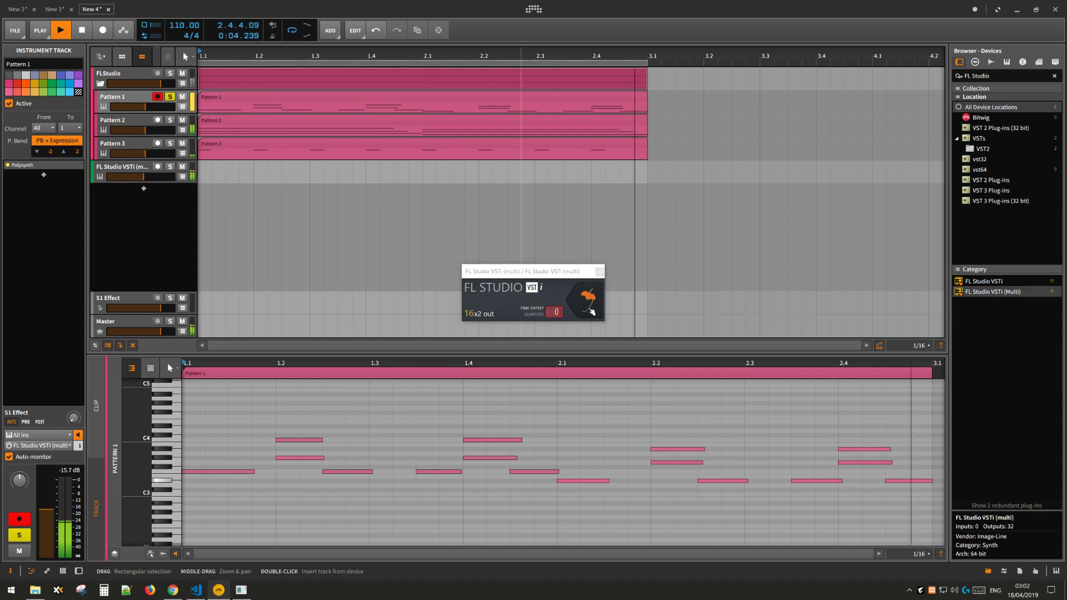
left_click(590, 311)
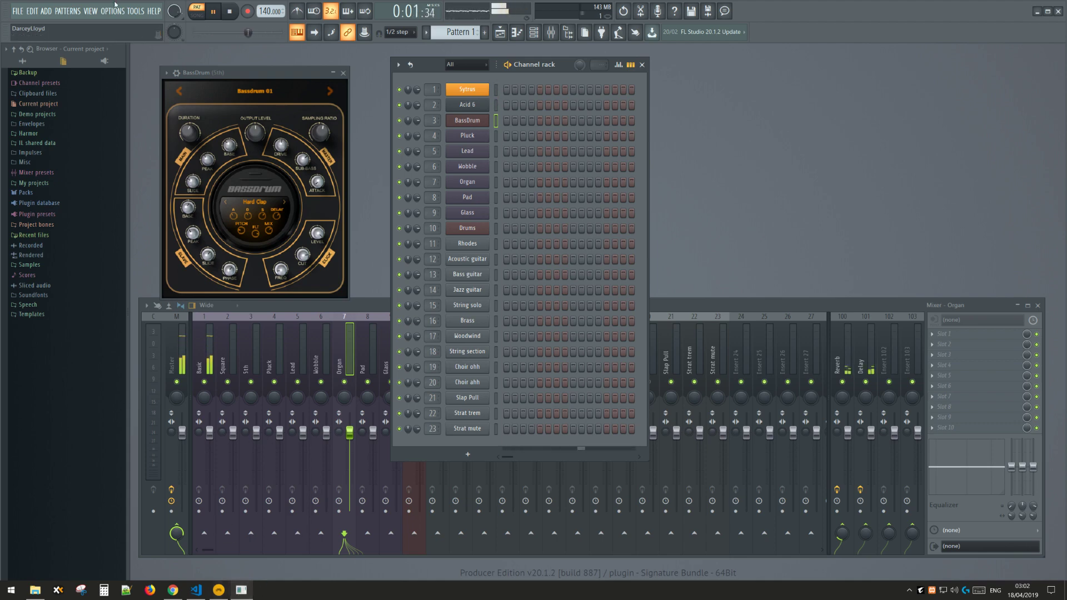
key("space")
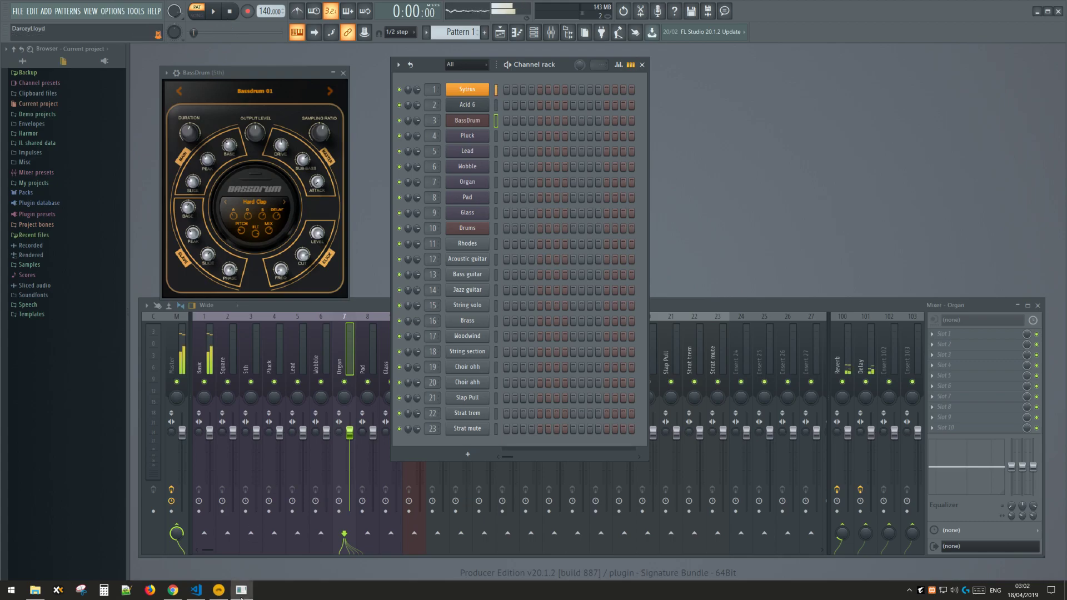
left_click(218, 590)
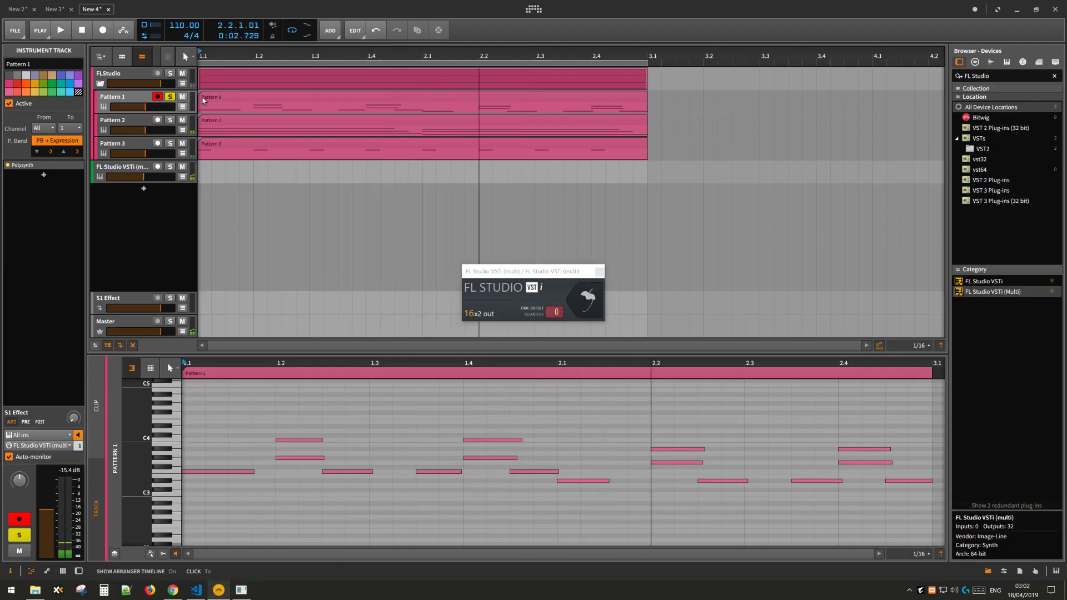
Route Pattern 2's output to Plug-ins > FL Studio VSTi (multi) on MIDI channel 2
left_click(133, 118)
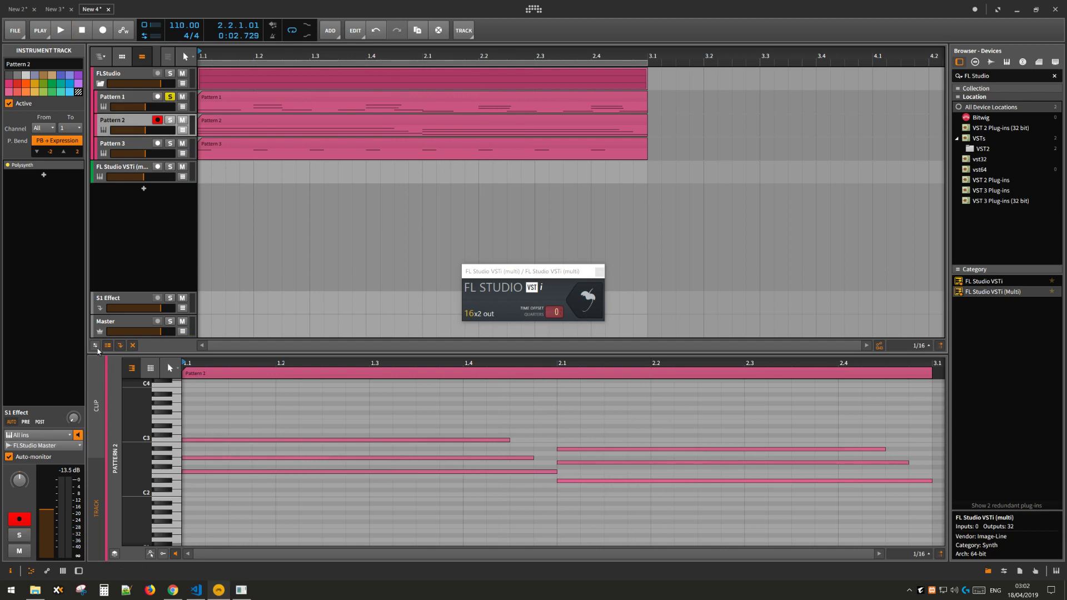
left_click(50, 446)
mouse_move(45, 430)
mouse_move(166, 433)
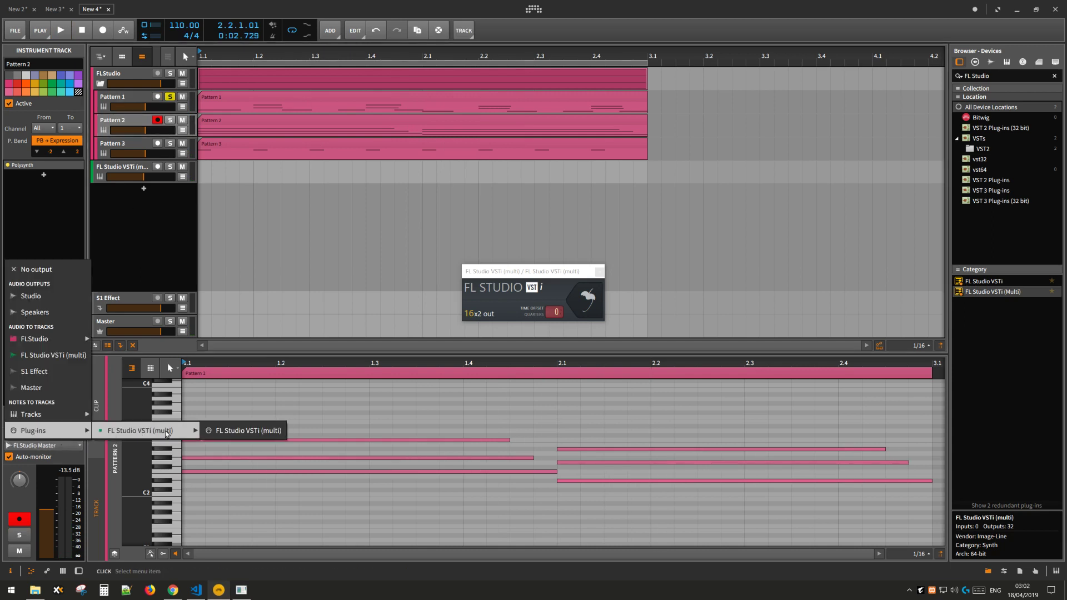
left_click(238, 436)
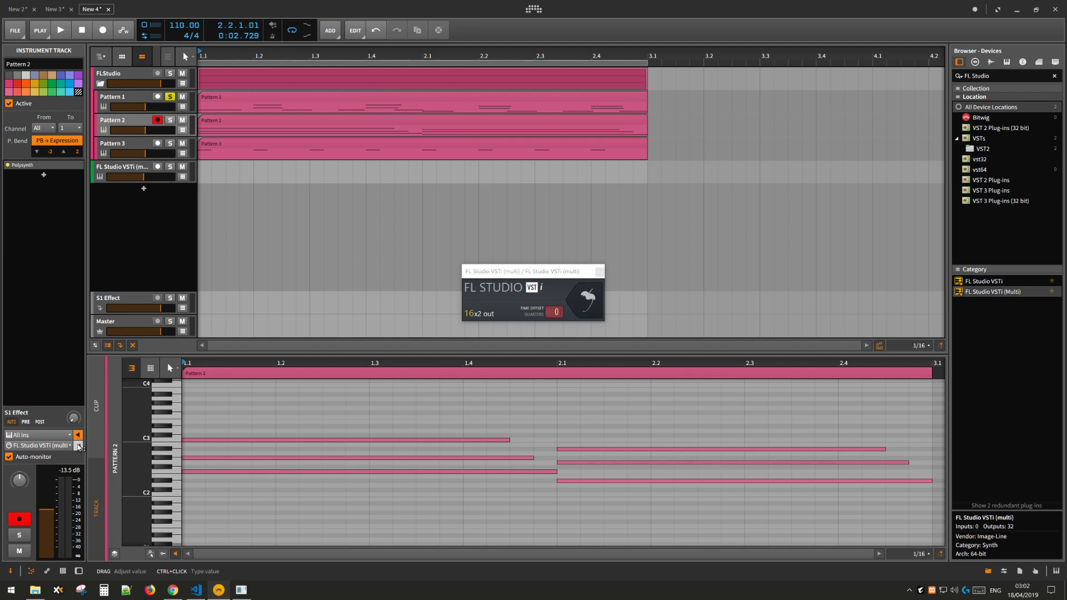
left_click_drag(78, 446, 78, 442)
Mute Patterns 3 and 1, audition Pattern 2 trying channel 1 before keeping 2, then stop
left_click(182, 143)
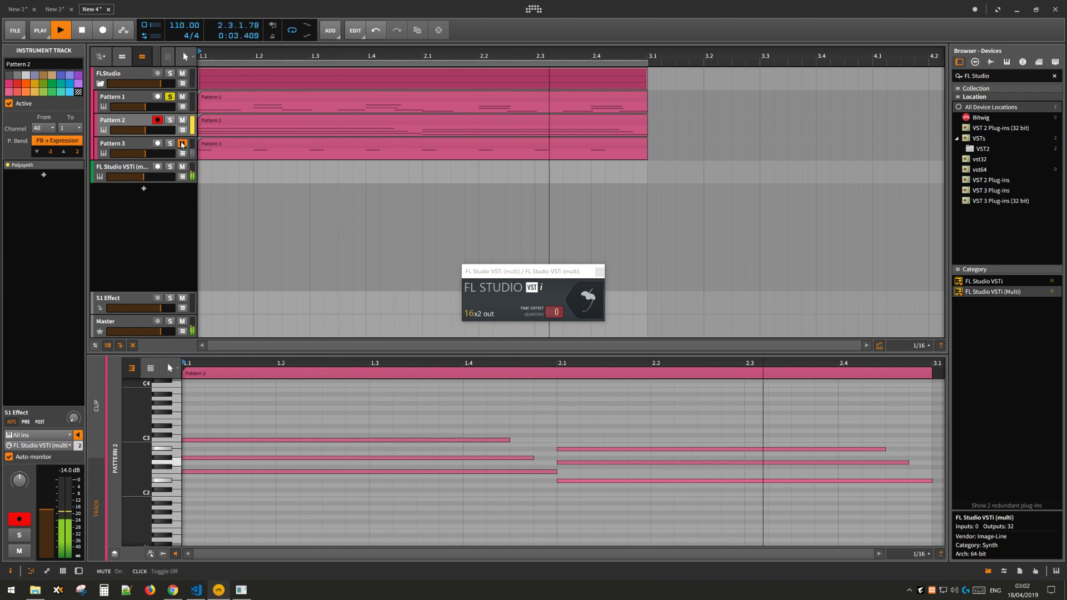
left_click(183, 97)
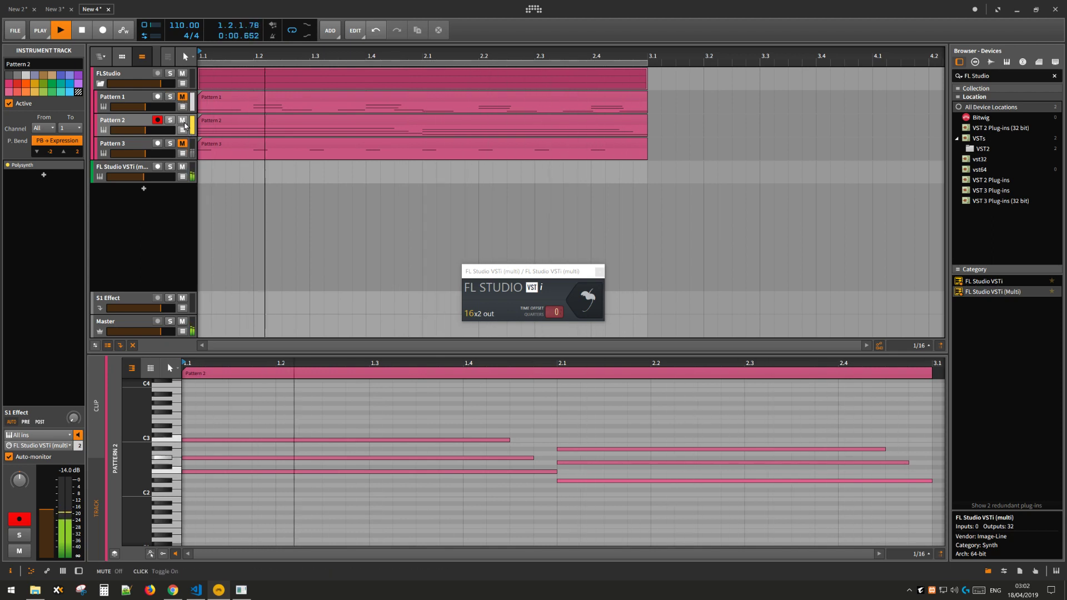
left_click_drag(80, 446, 79, 451)
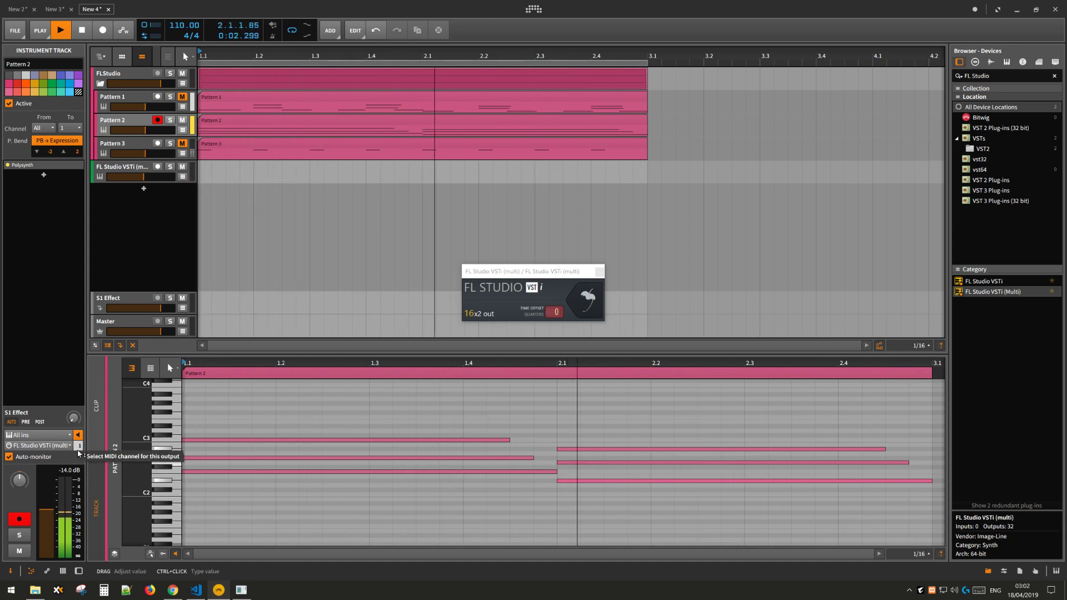
left_click_drag(78, 450, 79, 447)
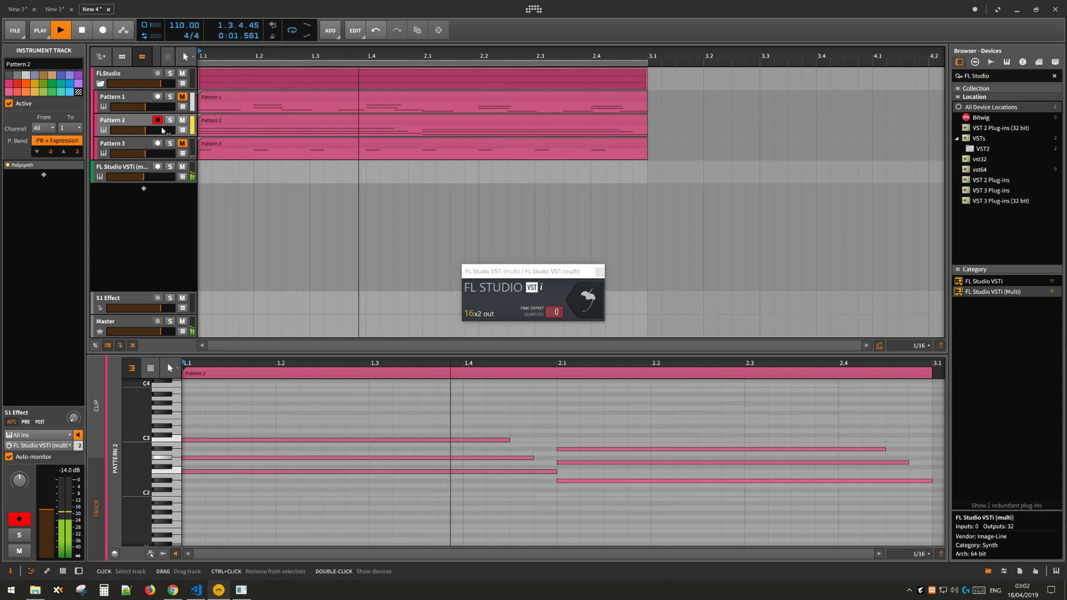
key("space")
Route the Pattern 3 track's output to FL Studio VSTi (multi) channel 3
left_click(139, 146)
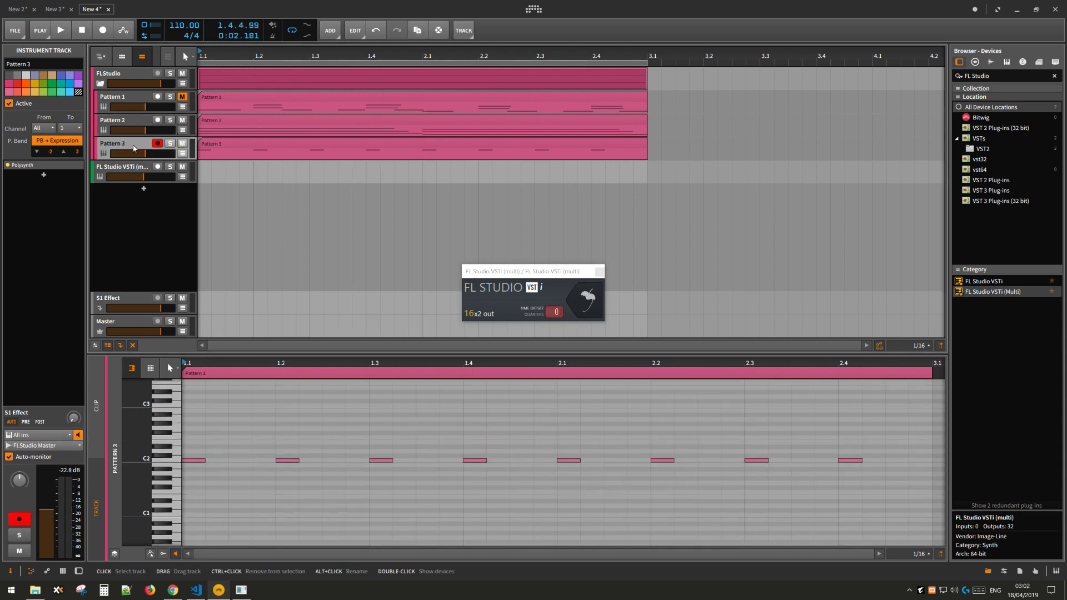
left_click(61, 446)
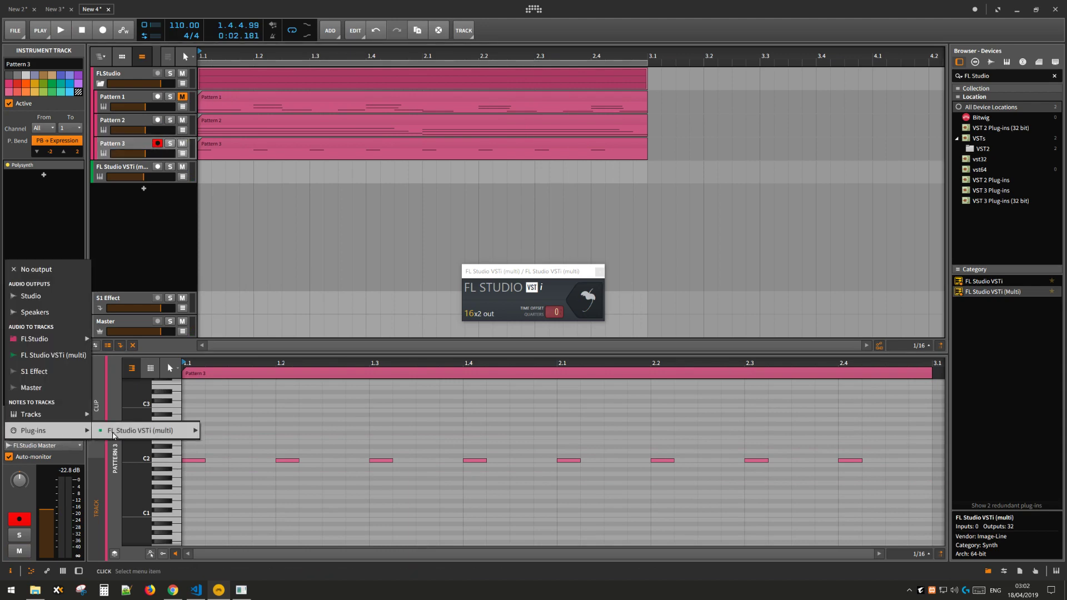
left_click(245, 430)
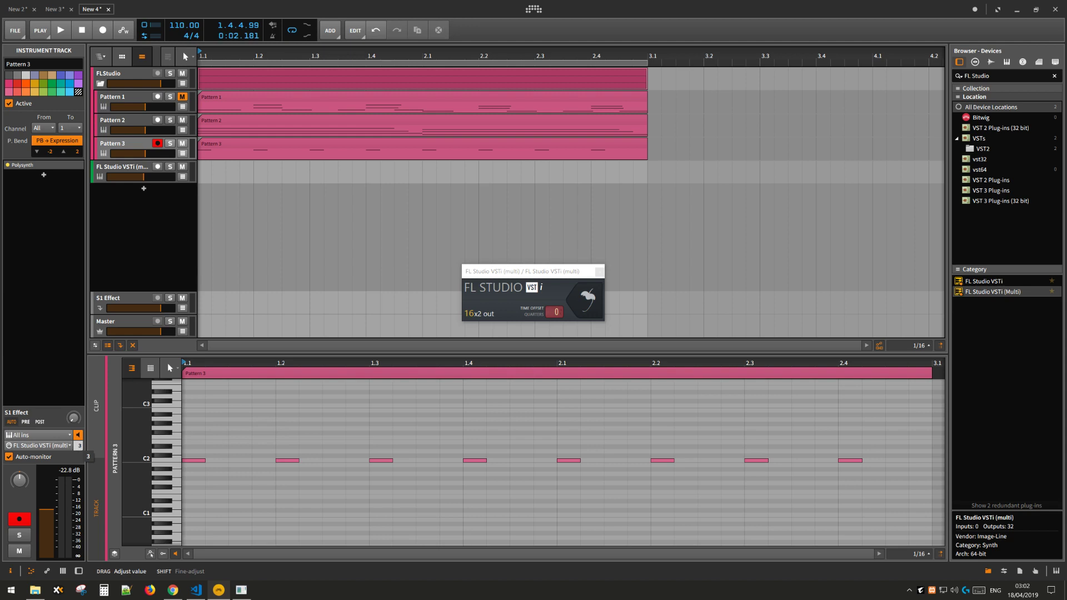
Start playback with Pattern 2 muted to hear Pattern 3 alone, then switch to FL Studio
left_click(59, 30)
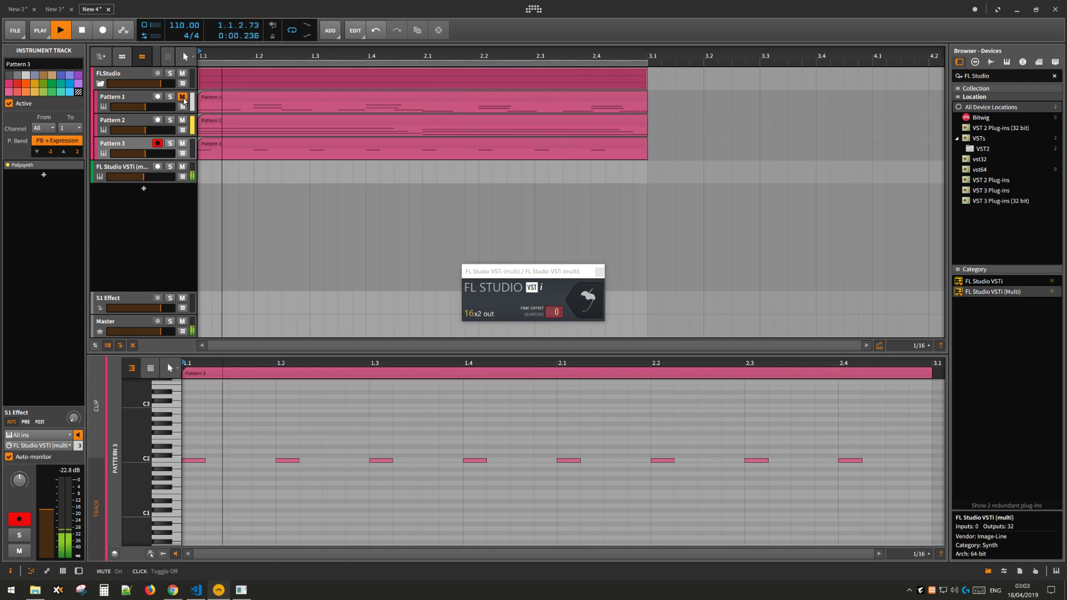
left_click(183, 121)
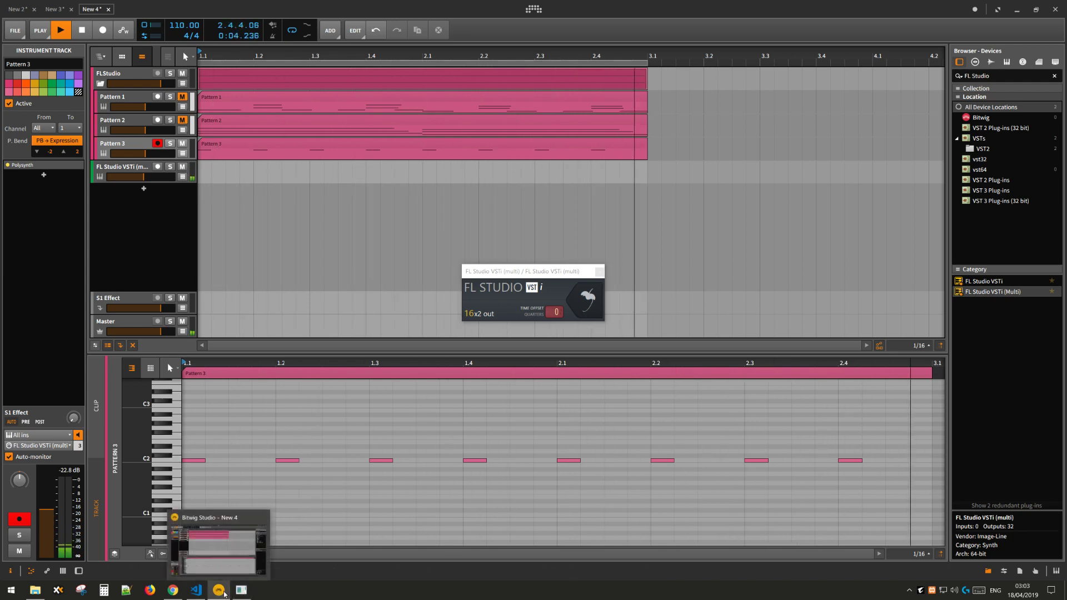
left_click(241, 591)
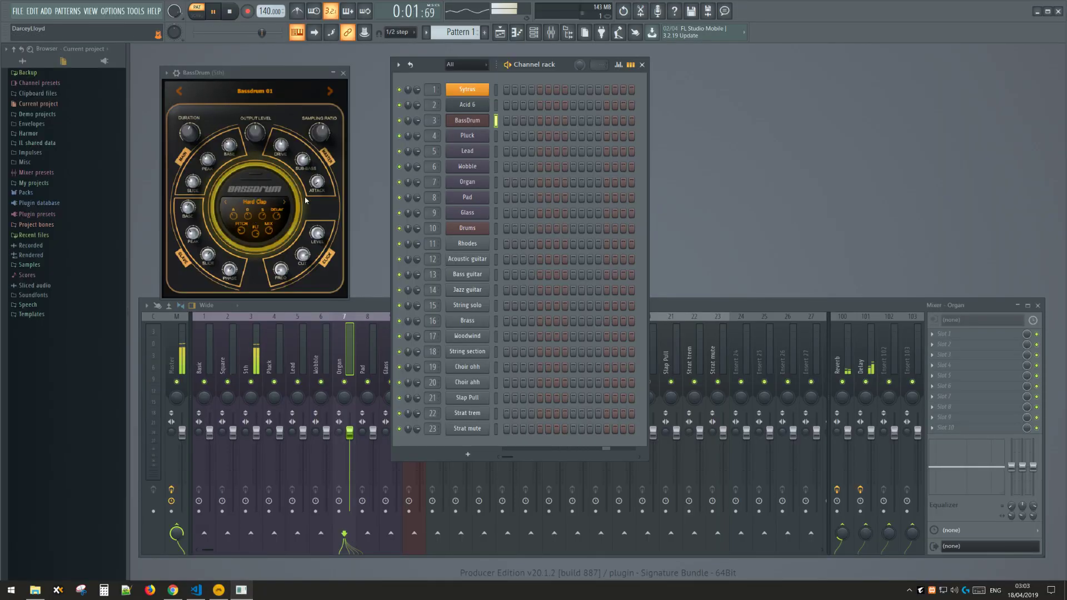
Close the BassDrum plugin window and bring up the Sytrus instrument with its Basic patch
left_click(476, 116)
left_click(478, 92)
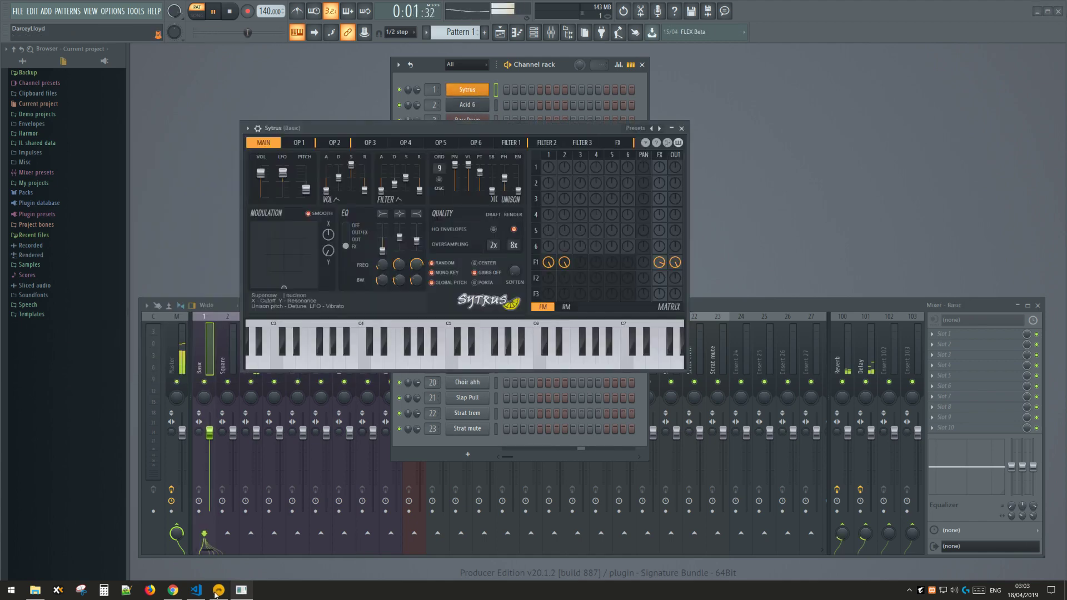
Back in Bitwig, unmute Pattern 1, lower its volume slightly, and turn down the FL Studio VSTi track
left_click(224, 596)
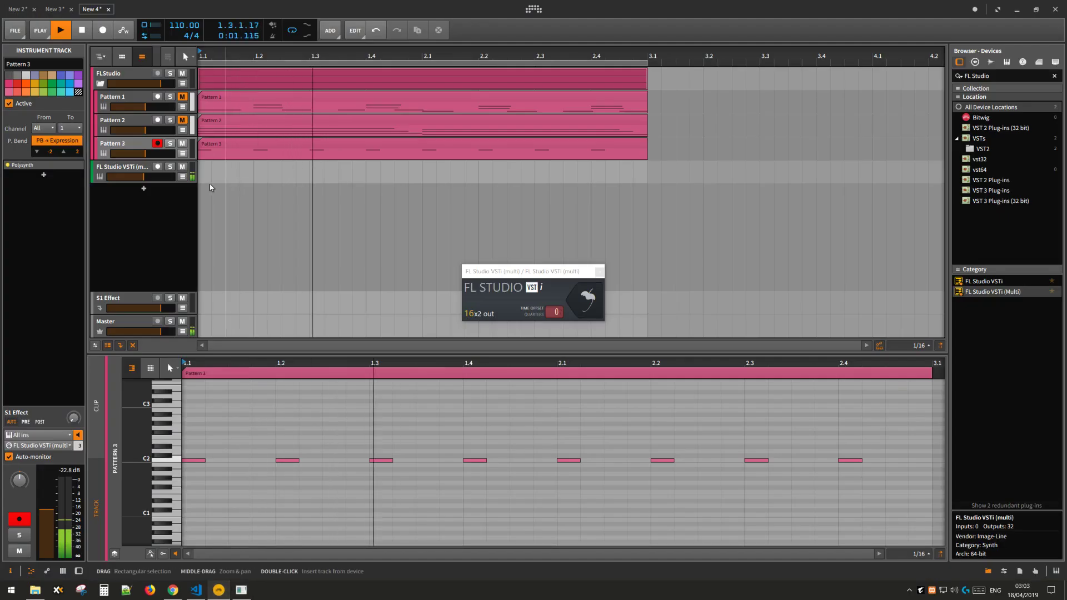
left_click(183, 100)
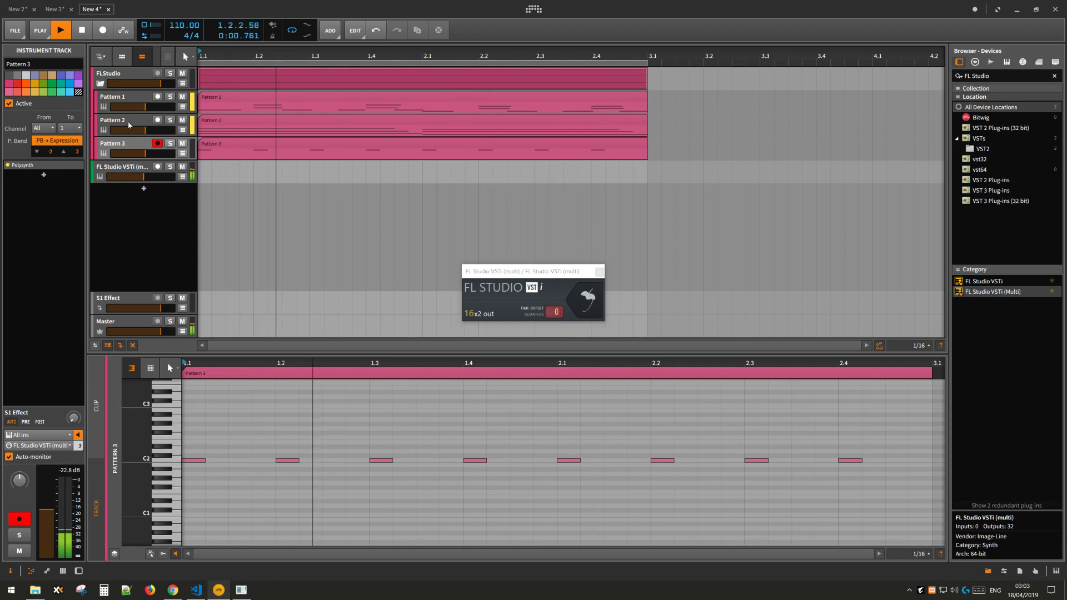
left_click_drag(127, 107, 136, 109)
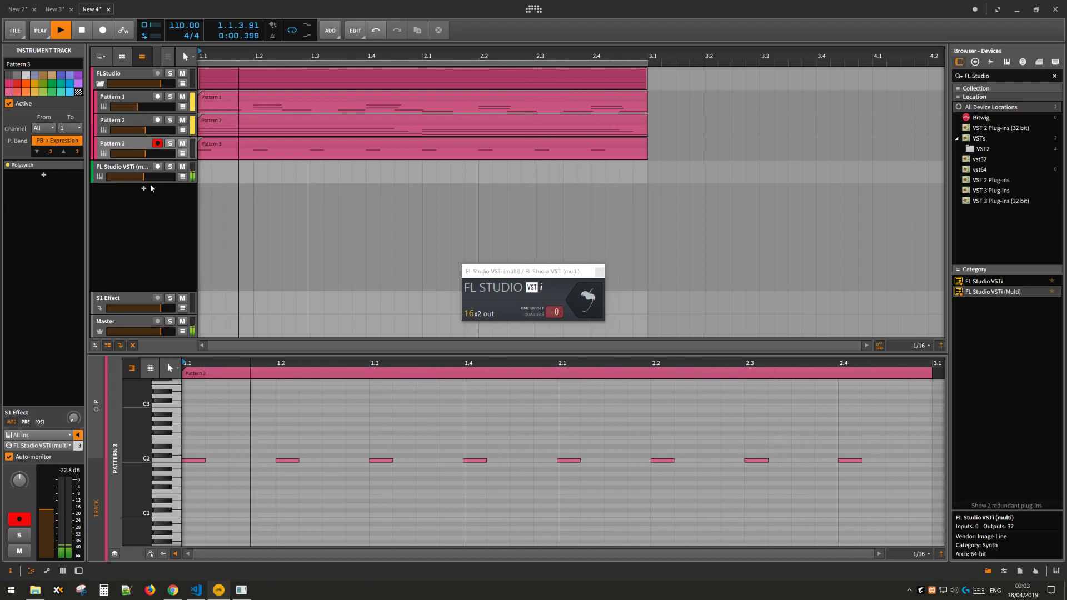
left_click_drag(144, 176, 125, 177)
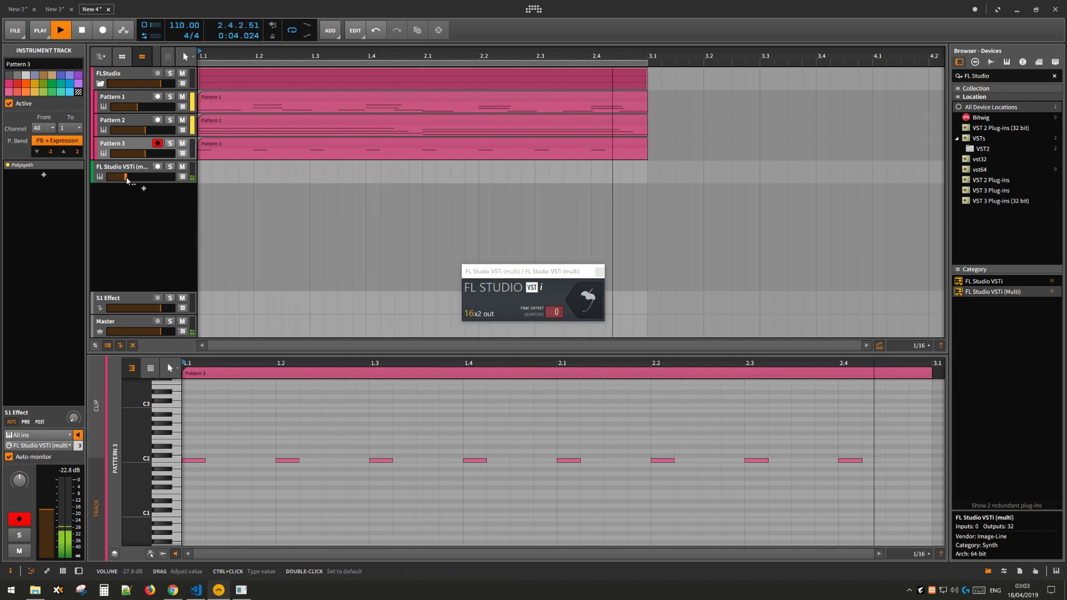
left_click_drag(127, 179, 129, 177)
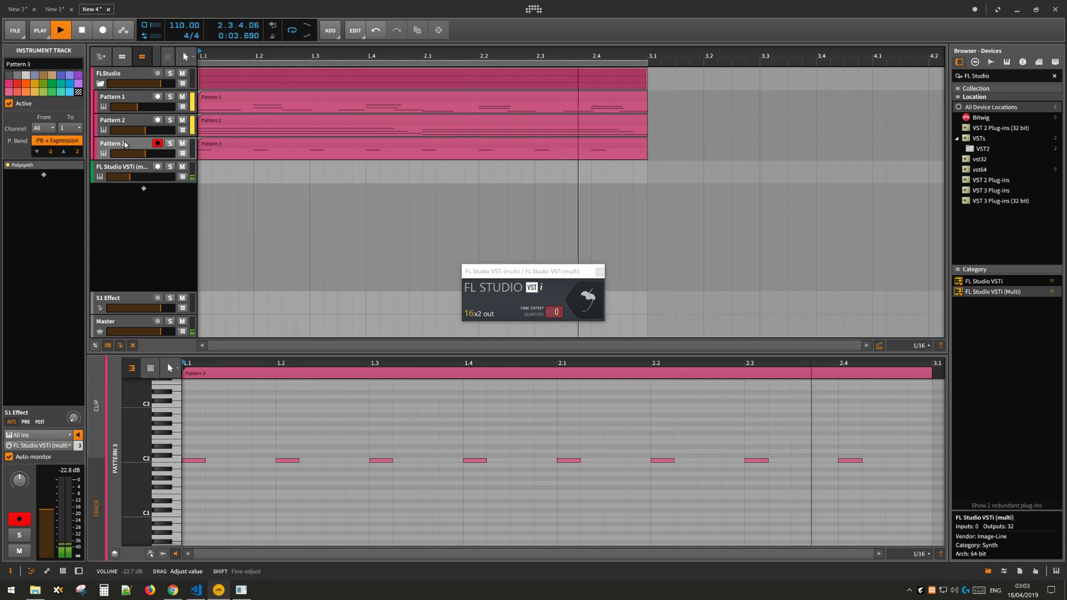
Move the FL Studio VSTi (multi) track into the FLStudio group, collapse the group, and stop playback
left_click(107, 76)
left_click(100, 84)
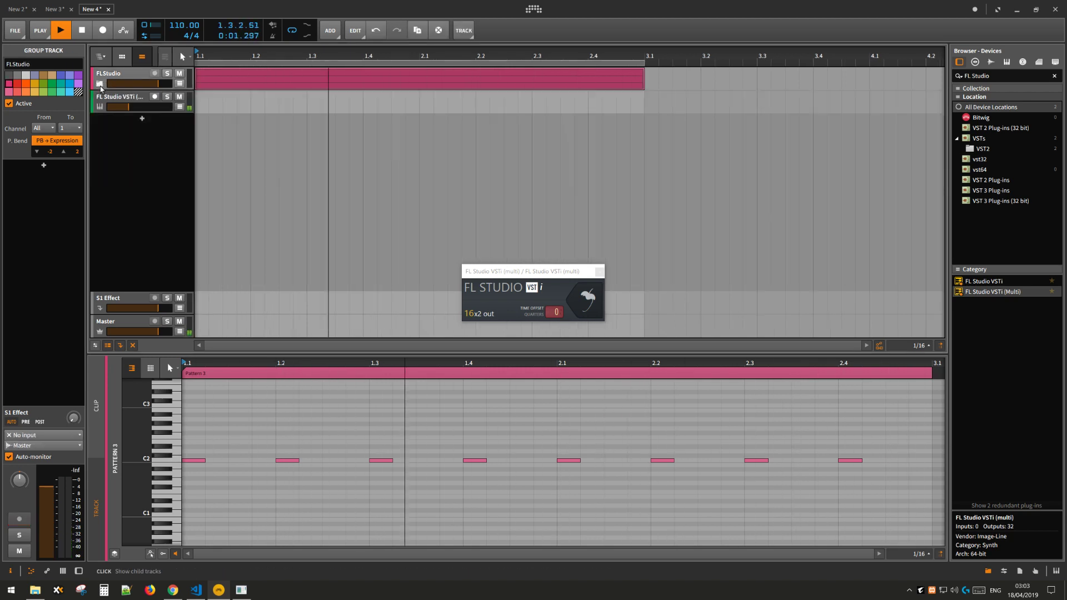
left_click(100, 83)
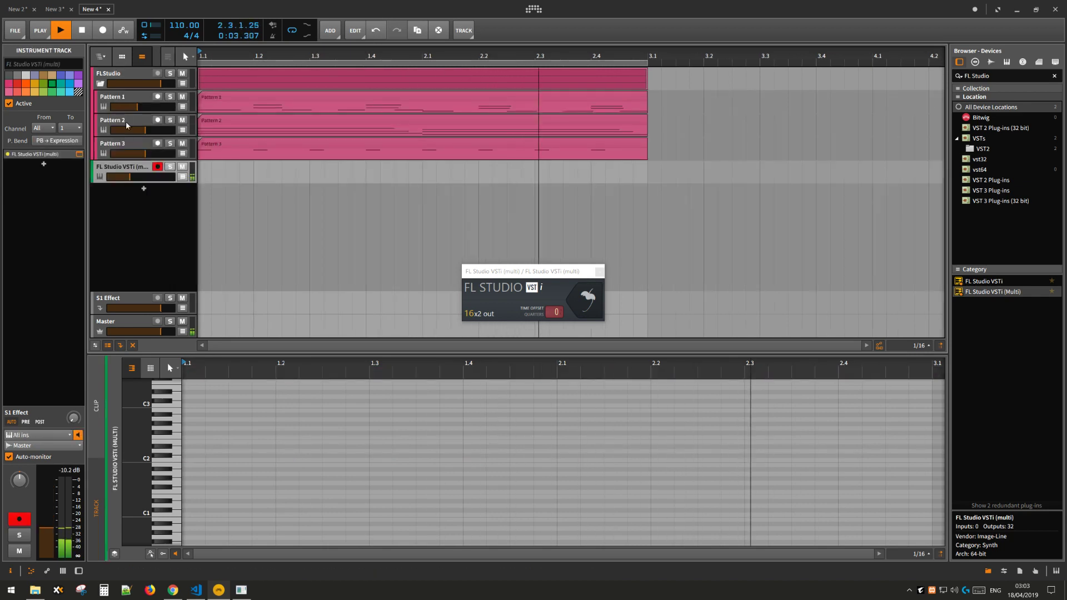
left_click_drag(123, 99, 125, 97)
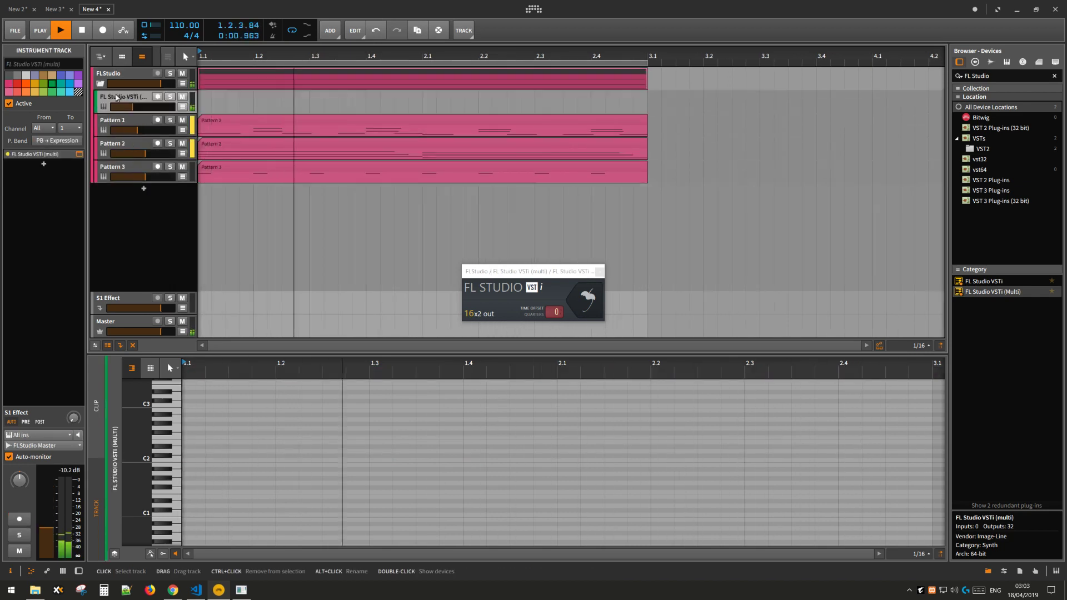
left_click(100, 84)
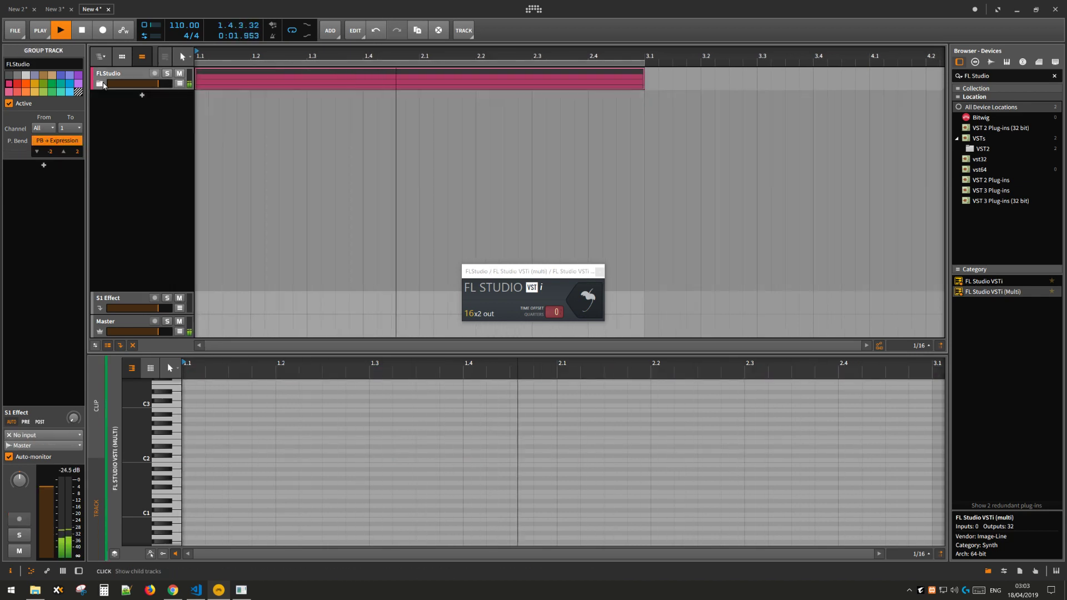
left_click(81, 33)
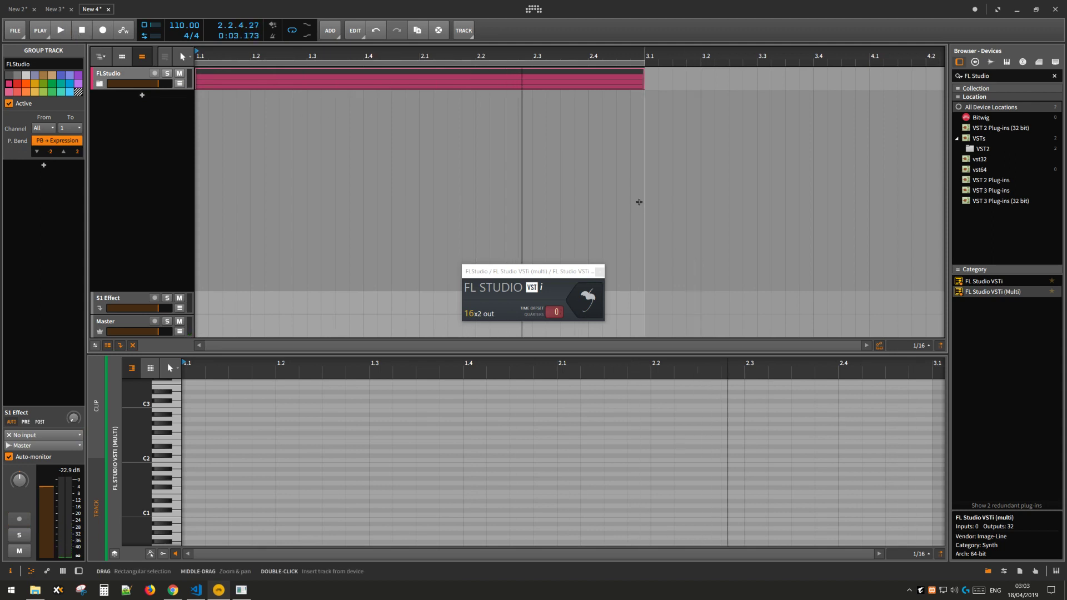